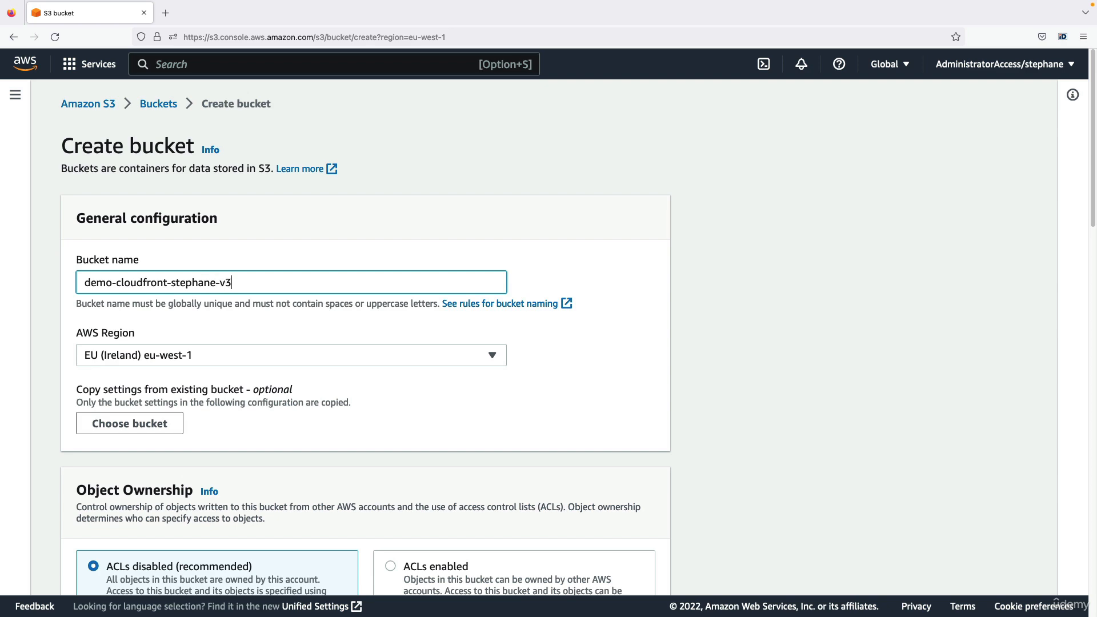
# Create the demo-cloudfront bucket with suffix v4 in EU (Ireland) eu-west-1, keeping ACLs and default encryption disabled, and open its details
pyautogui.scroll(-12, 396, 297)
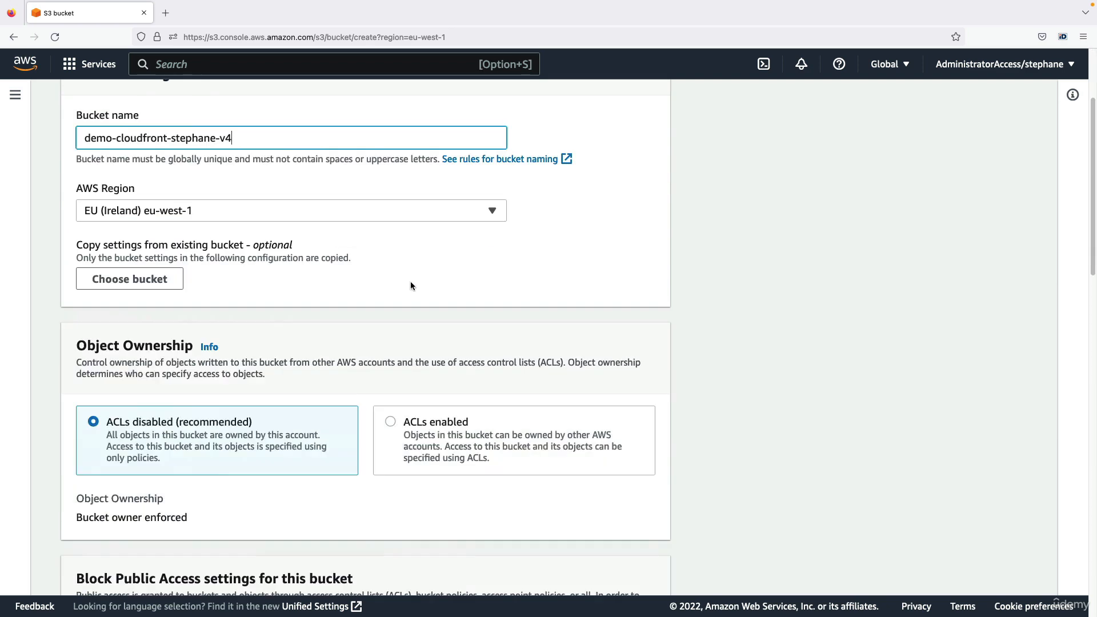
pyautogui.scroll(-8, 371, 325)
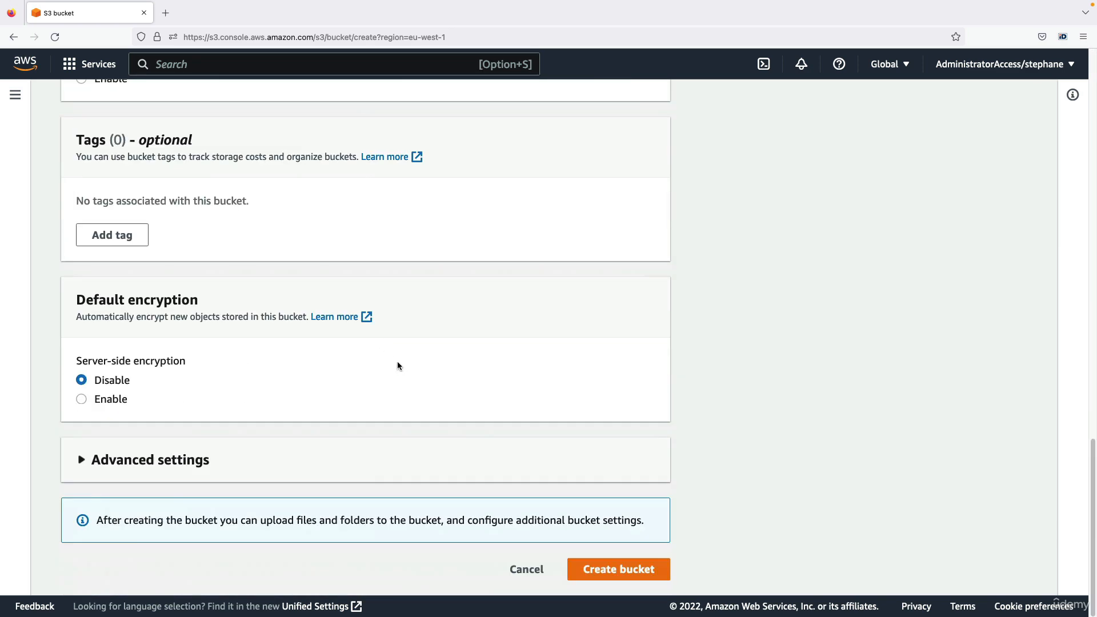
pyautogui.click(632, 568)
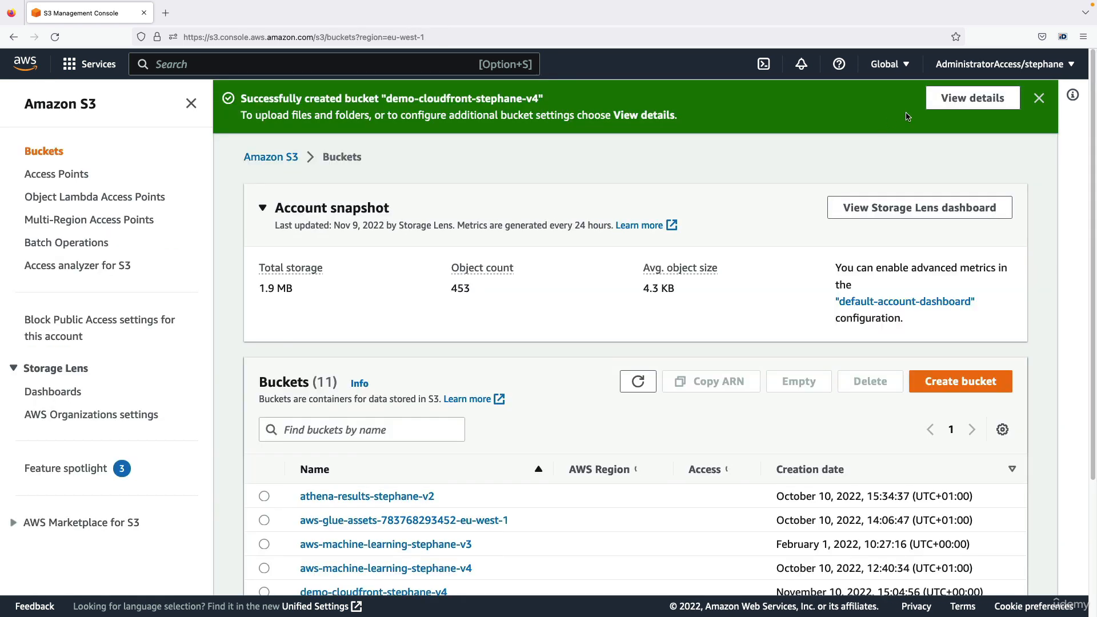
pyautogui.click(942, 101)
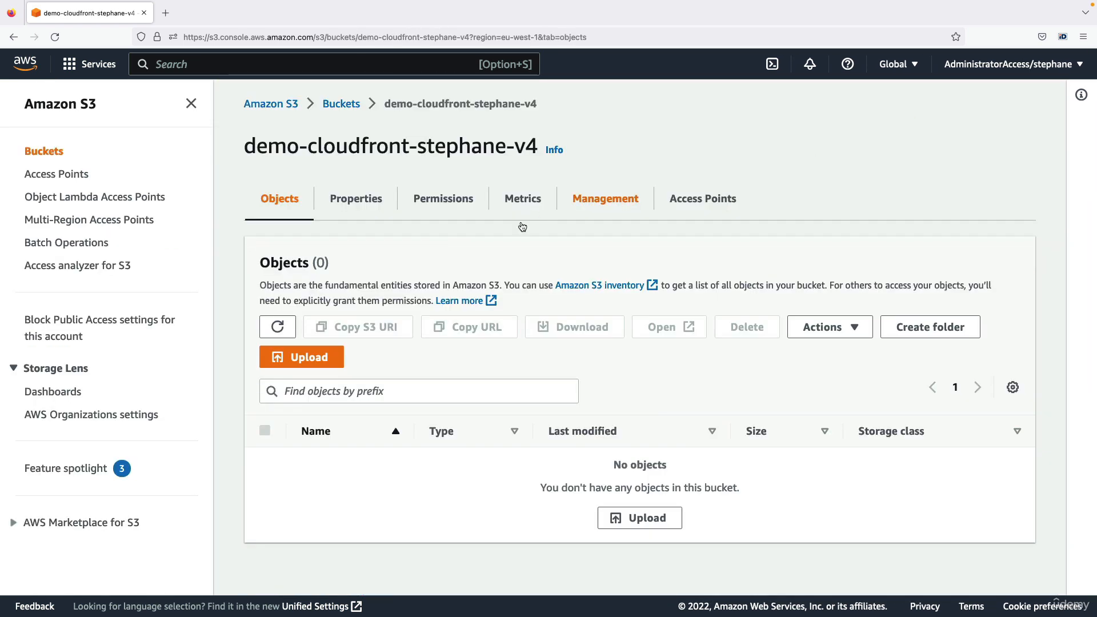
# Upload beach.jpg, coffee.jpg and index.html to the new bucket and return to its object list
pyautogui.click(326, 368)
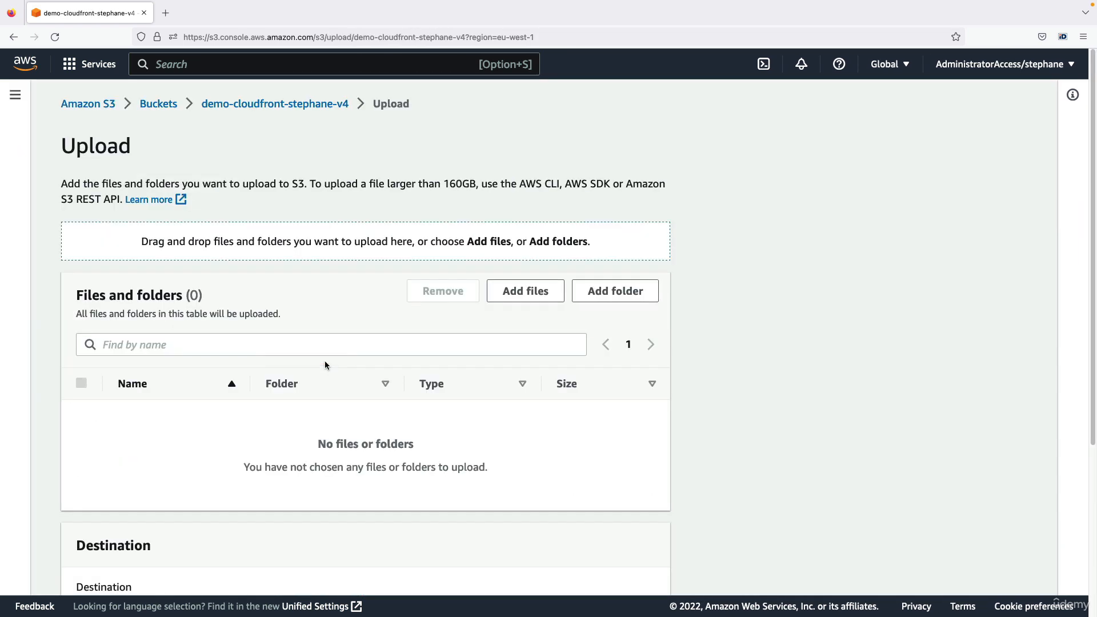
pyautogui.click(549, 297)
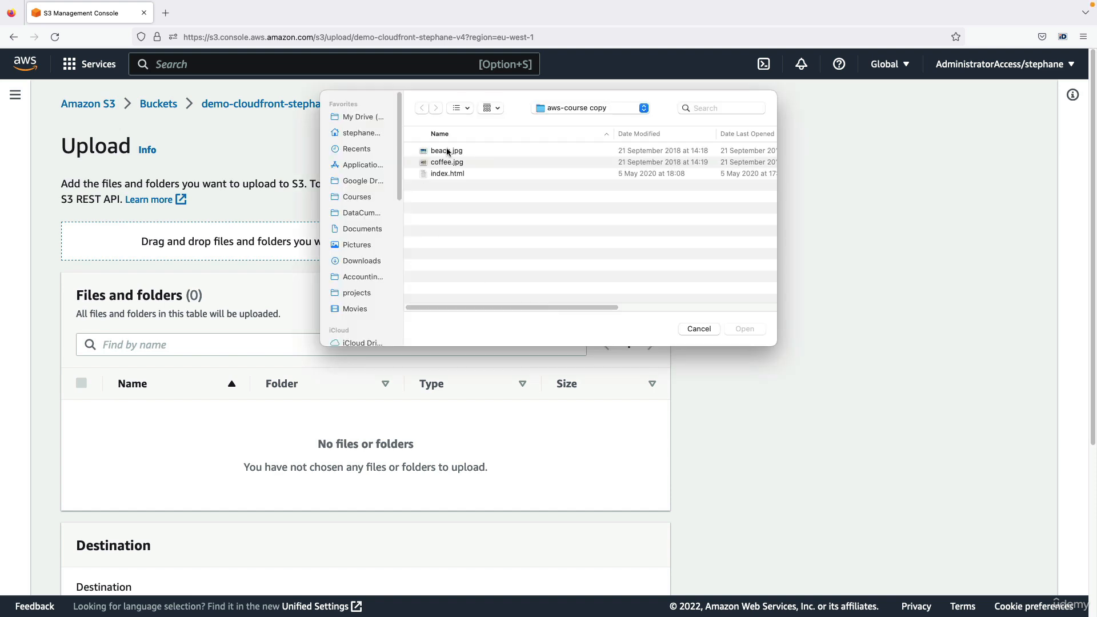
pyautogui.moveTo(449, 151); pyautogui.dragTo(458, 173)
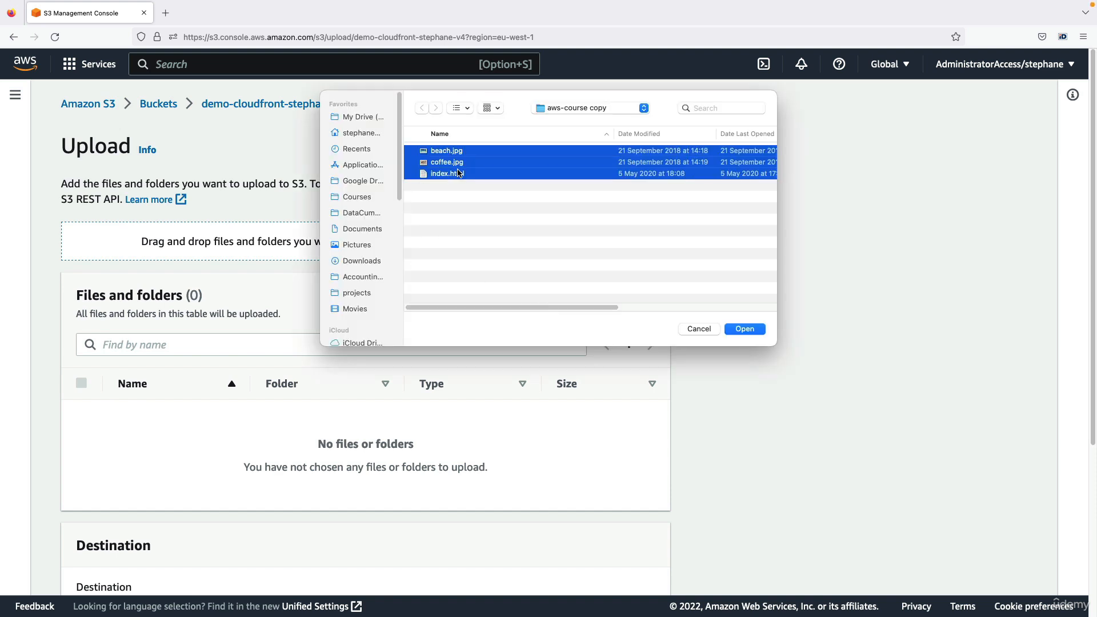
pyautogui.click(745, 329)
pyautogui.scroll(-1, 238, 403)
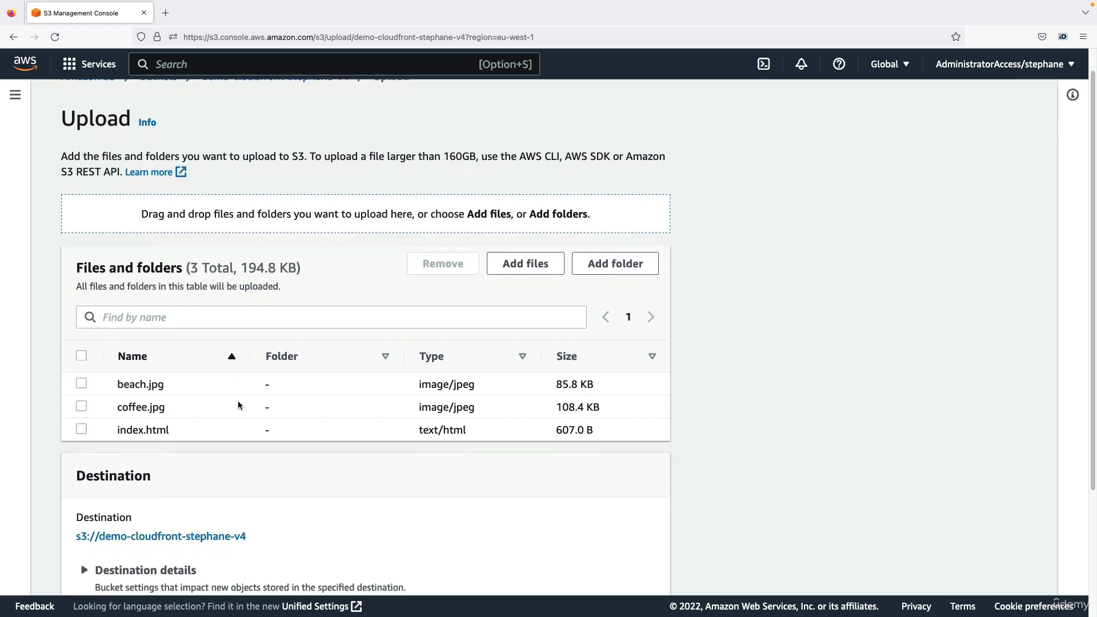
pyautogui.scroll(-5, 238, 405)
pyautogui.click(628, 567)
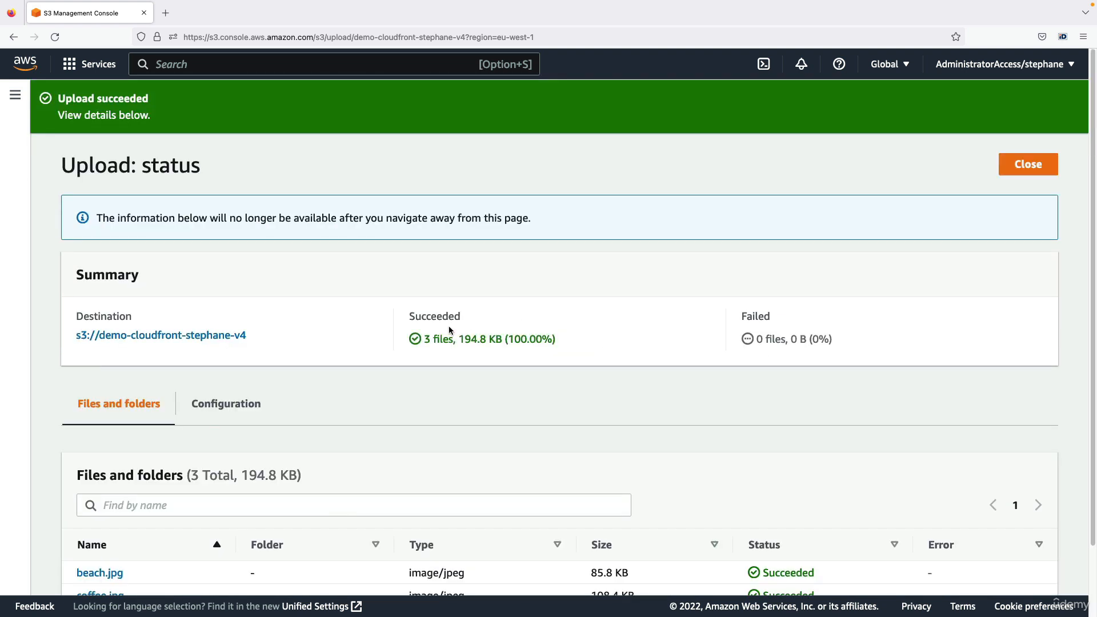
pyautogui.click(1007, 175)
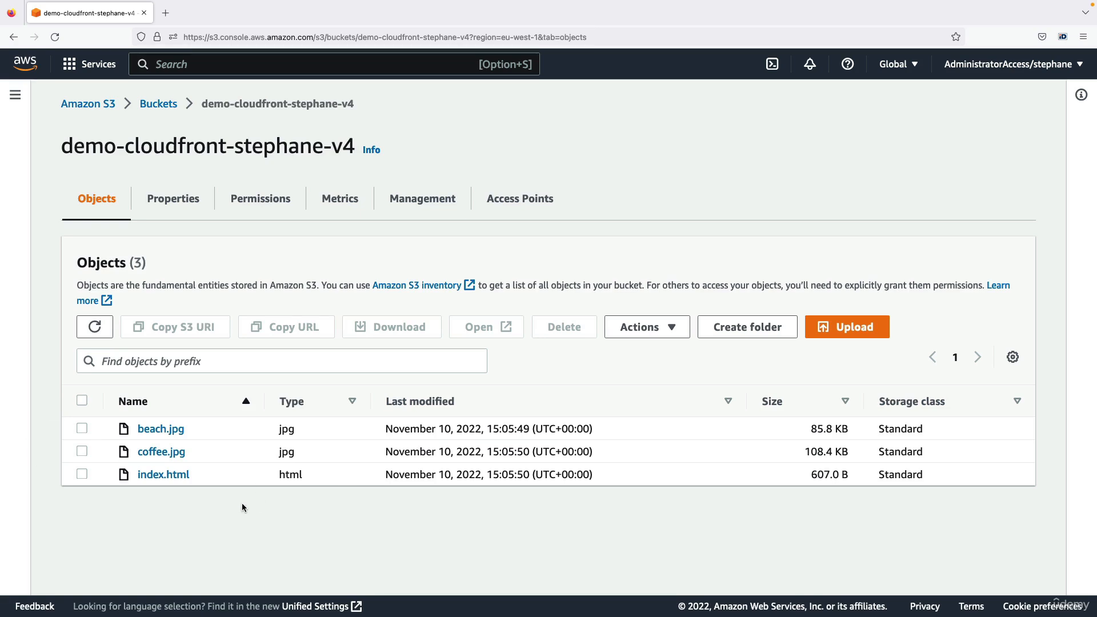
# Test public access to index.html by opening its object URL in a separate browser tab, and return to the object's details
pyautogui.click(161, 476)
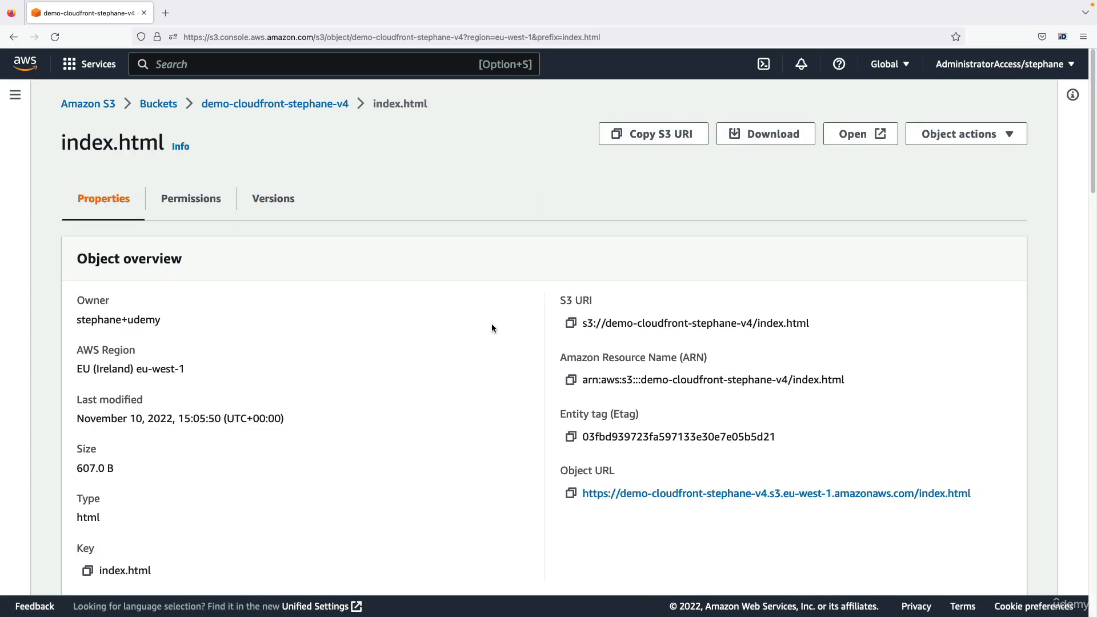
pyautogui.scroll(-1, 524, 358)
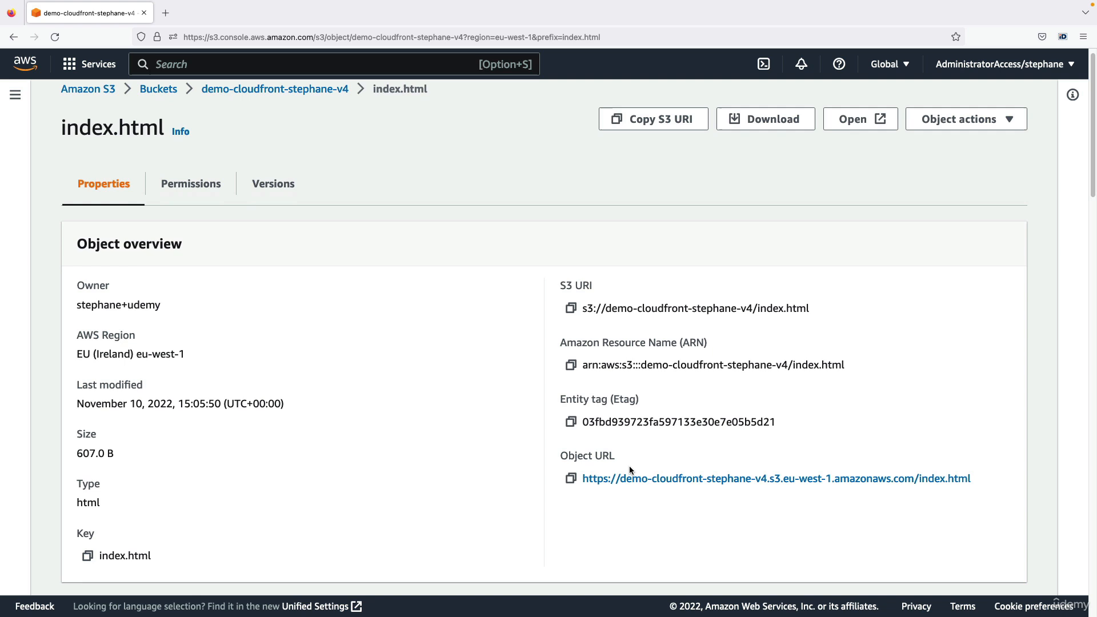
pyautogui.keyDown('super'); pyautogui.click(597, 479); pyautogui.keyUp('super')
pyautogui.hotkey('ctrl', 'Tab')
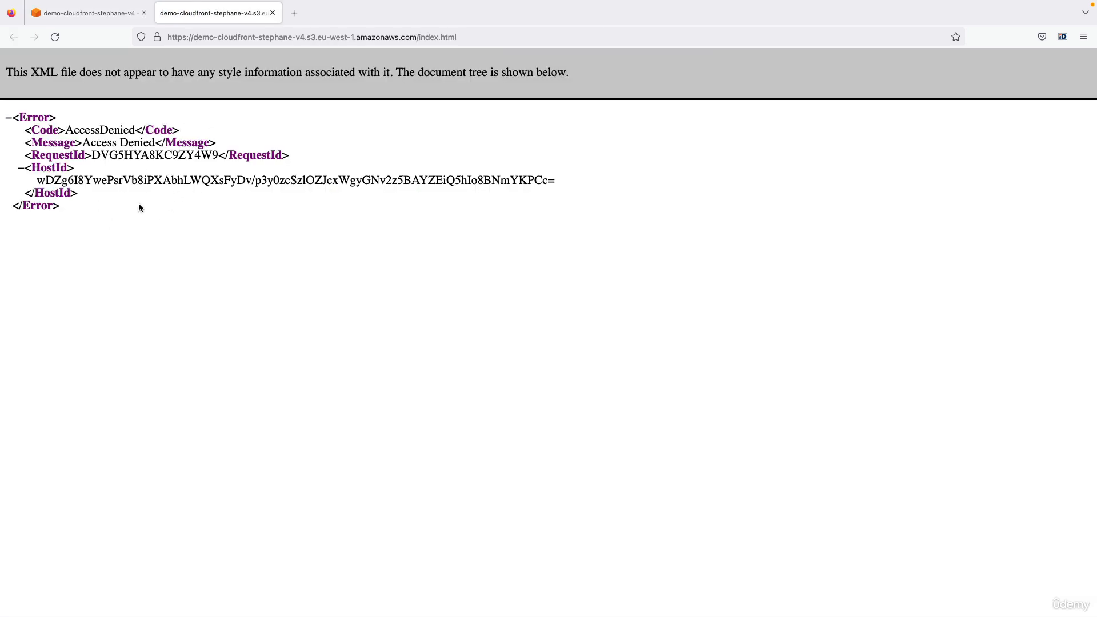
pyautogui.hotkey('ctrl', 'shift', 'Tab')
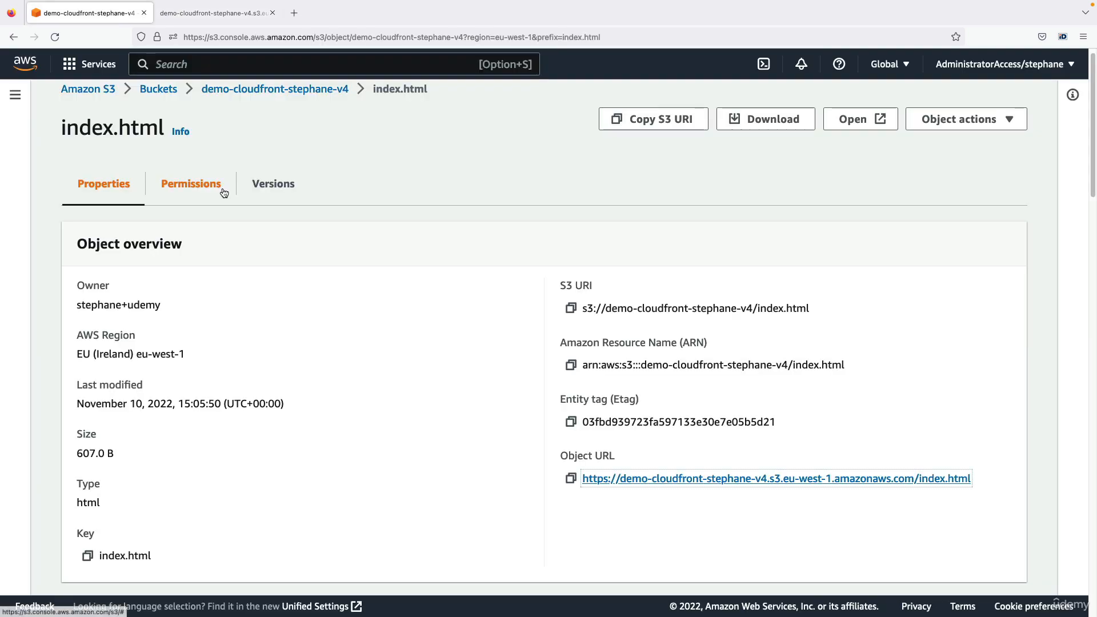
# Open index.html through its pre-signed URL, allowing pop-ups for s3.console.aws.amazon.com
pyautogui.click(846, 120)
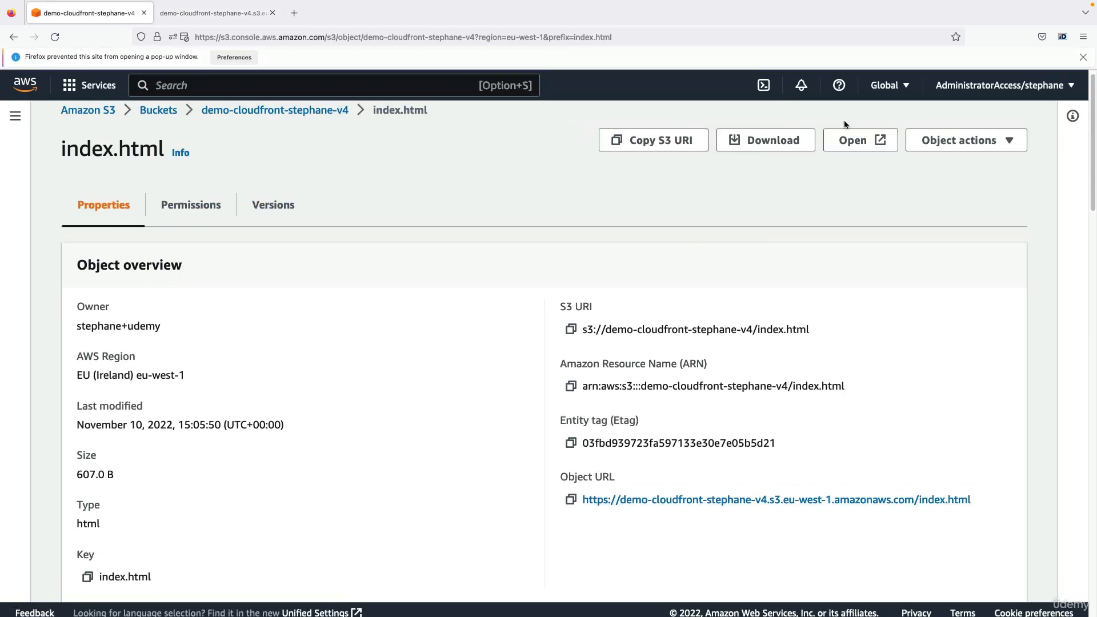
pyautogui.click(215, 61)
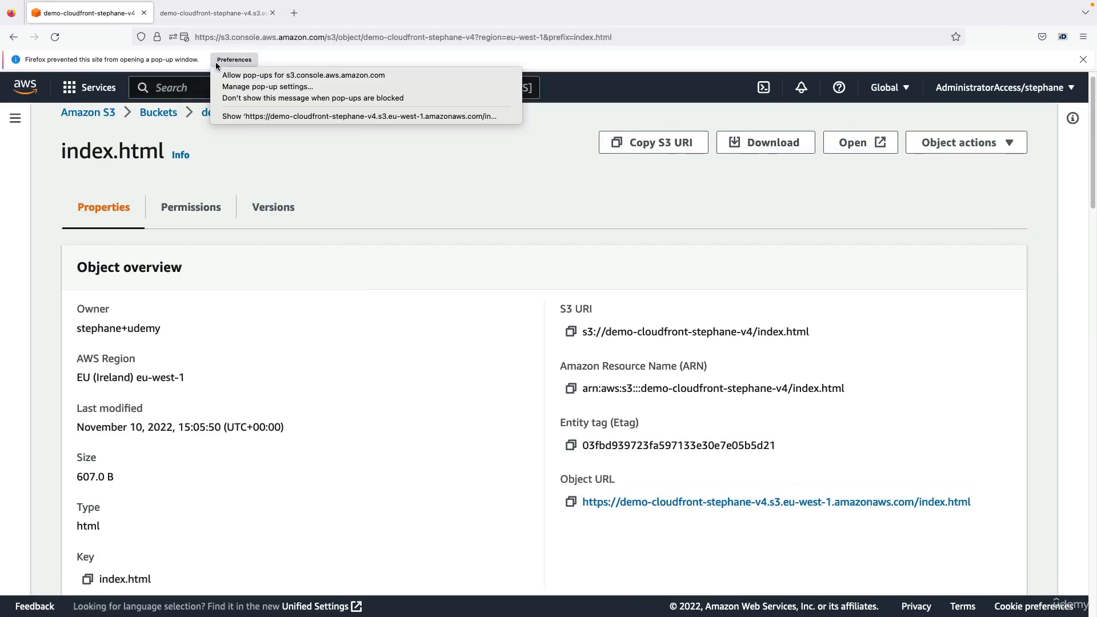
pyautogui.click(234, 73)
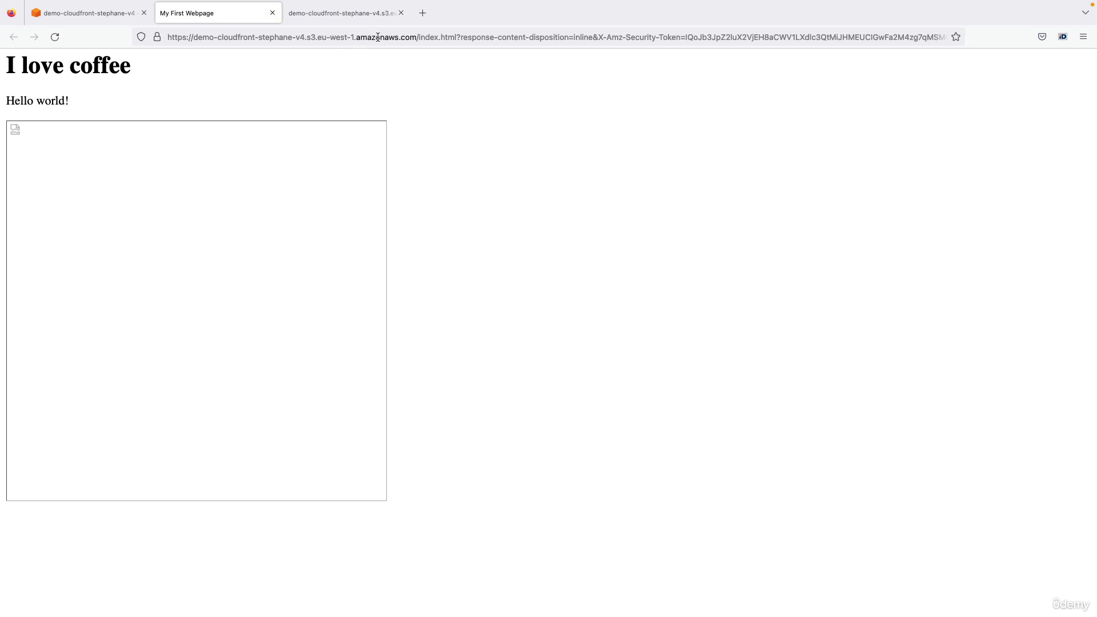
# Examine the signed URL and the content of the rendered page, and return to the S3 object's details
pyautogui.moveTo(378, 37); pyautogui.dragTo(722, 98)
pyautogui.click(689, 312)
pyautogui.moveTo(4, 60); pyautogui.dragTo(84, 101)
pyautogui.click(47, 147)
pyautogui.click(106, 16)
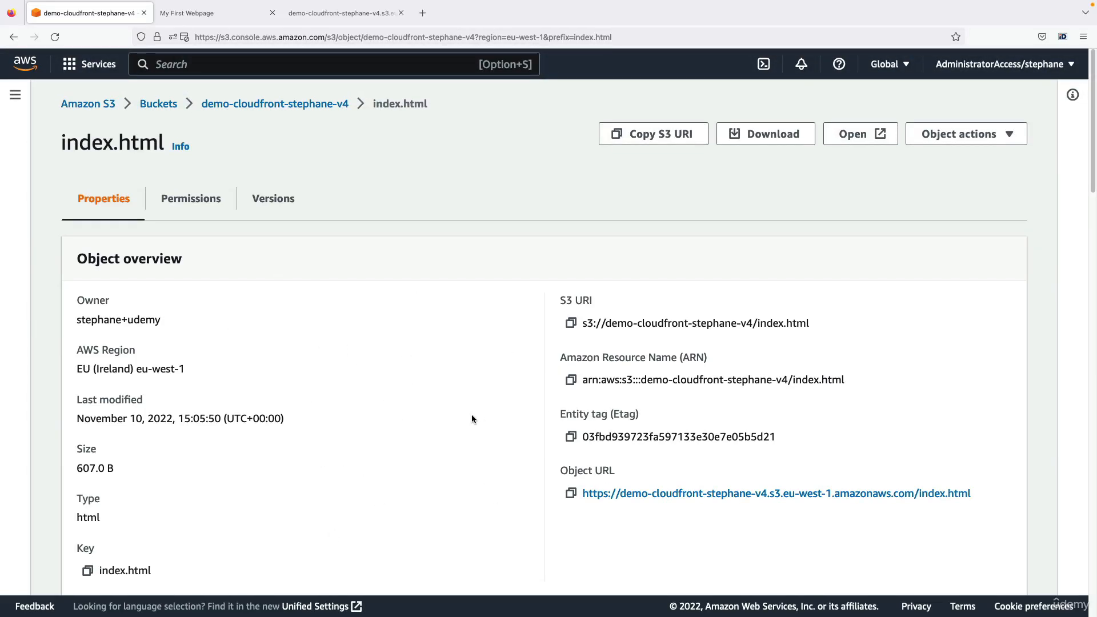
# Open CloudFront in a separate browser tab, check its region scope and start creating a distribution
pyautogui.hotkey('alt', 's')
pyautogui.write('cloudfront')
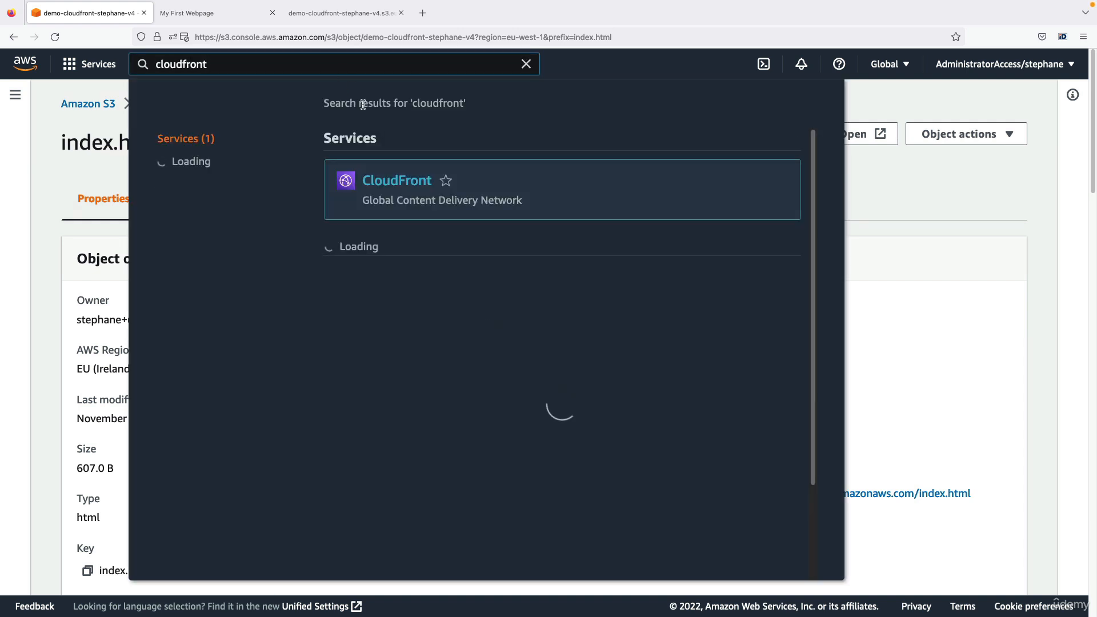
pyautogui.keyDown('super'); pyautogui.click(407, 173); pyautogui.keyUp('super')
pyautogui.hotkey('ctrl', 'Tab')
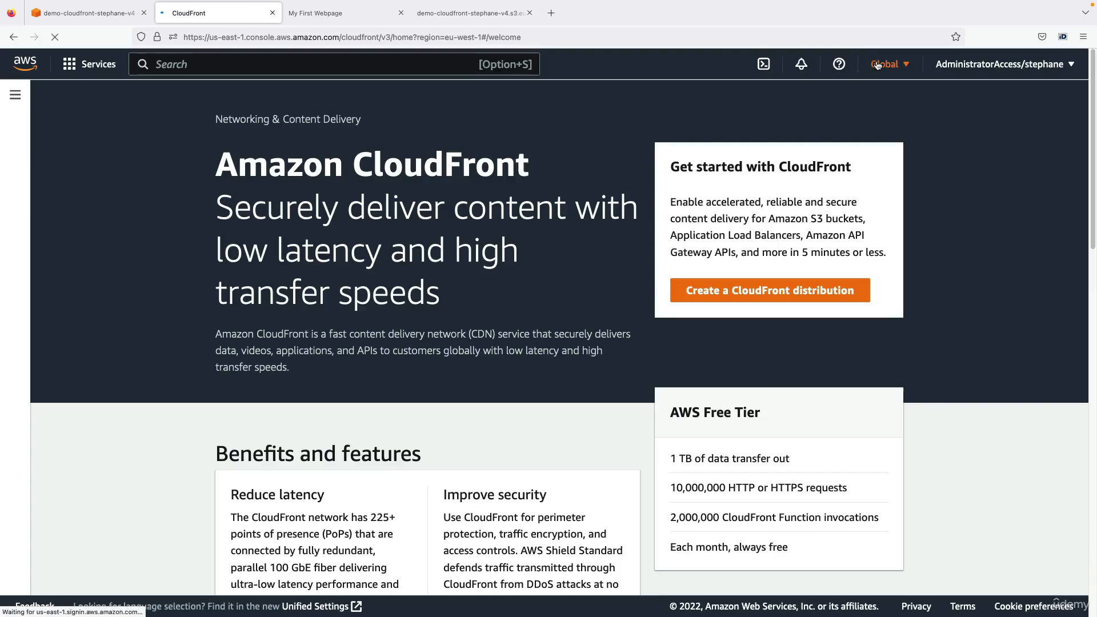
pyautogui.click(886, 68)
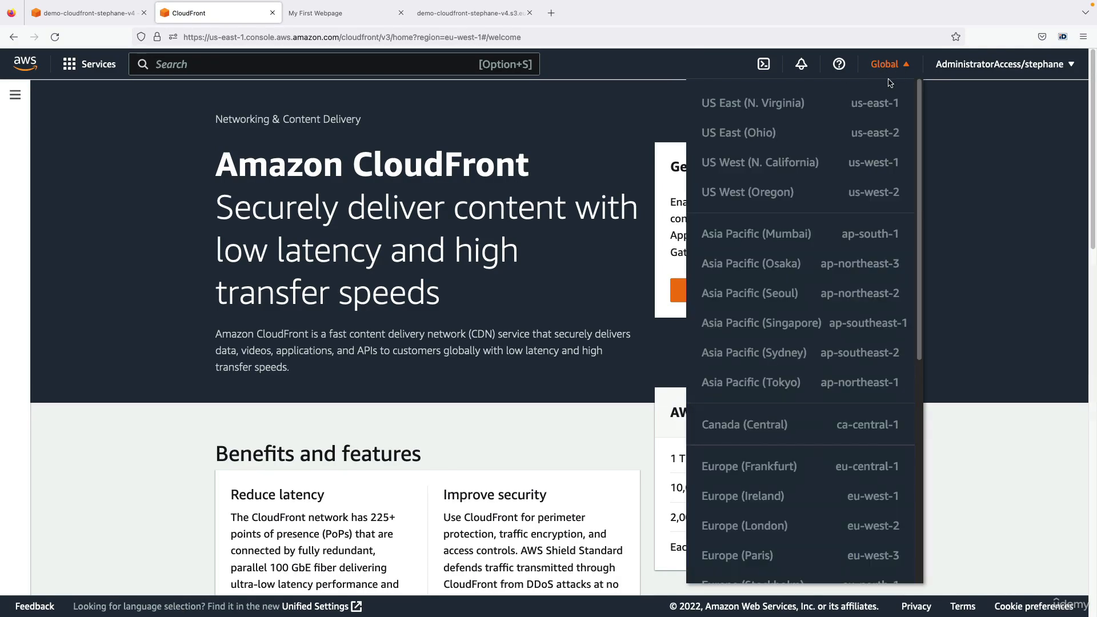
pyautogui.click(888, 66)
pyautogui.click(772, 288)
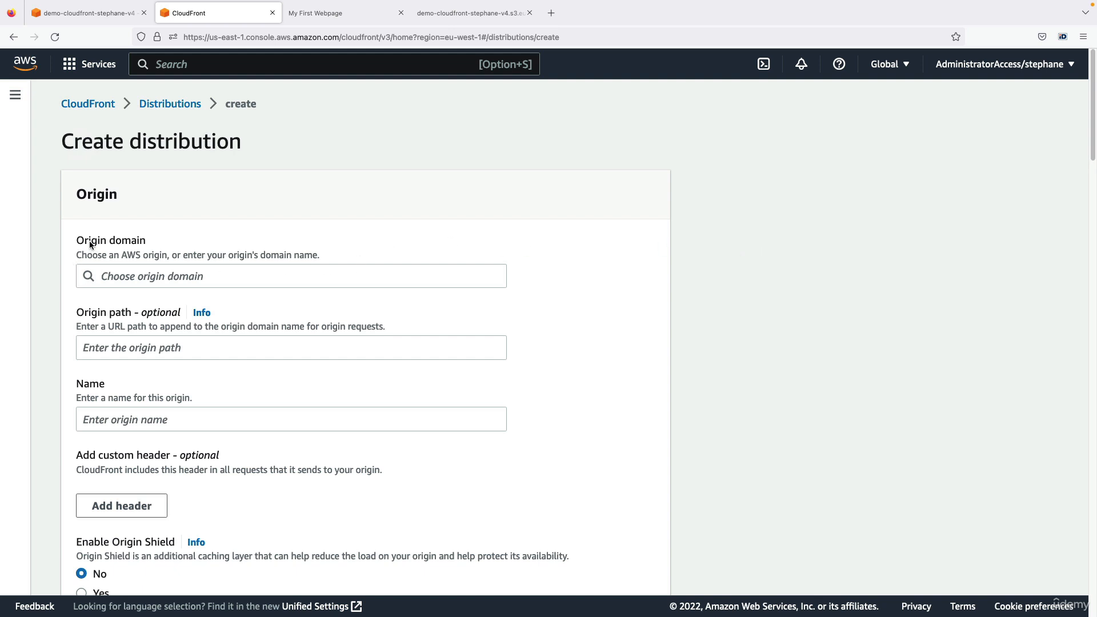
# Set the distribution's origin domain to the demo-cloudfront v4 S3 bucket
pyautogui.click(159, 276)
pyautogui.scroll(-5, 281, 276)
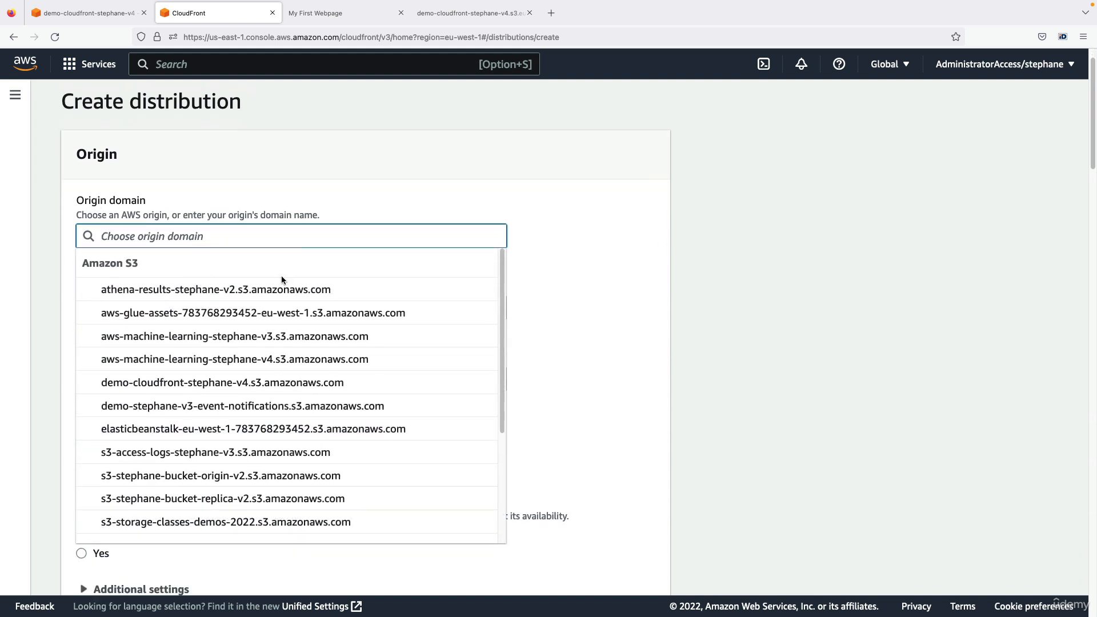
pyautogui.scroll(-1, 217, 361)
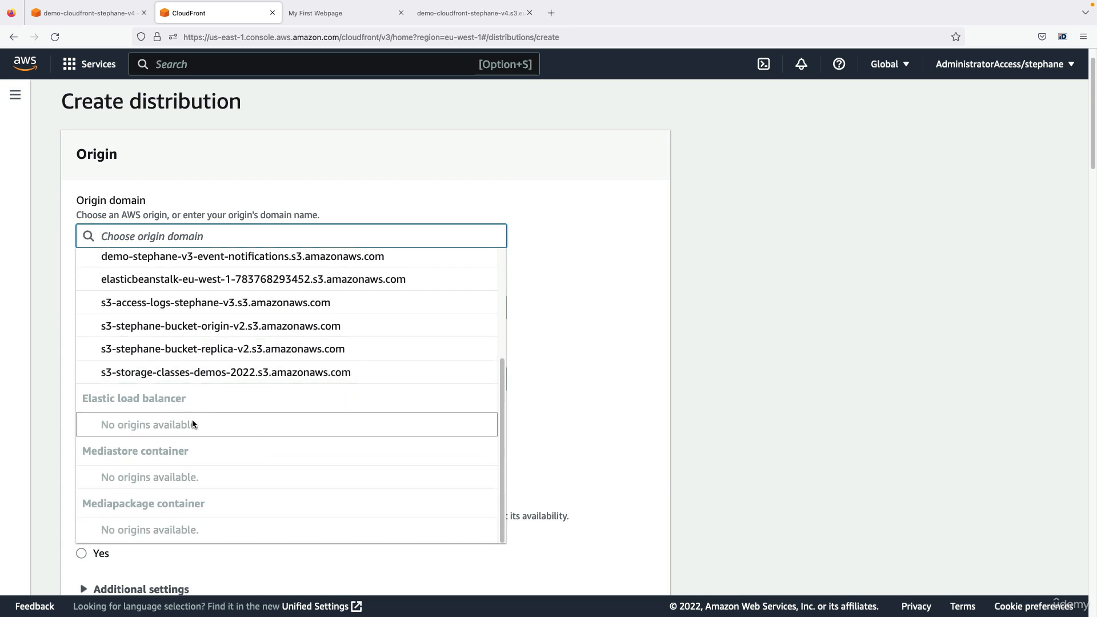
pyautogui.scroll(3, 196, 437)
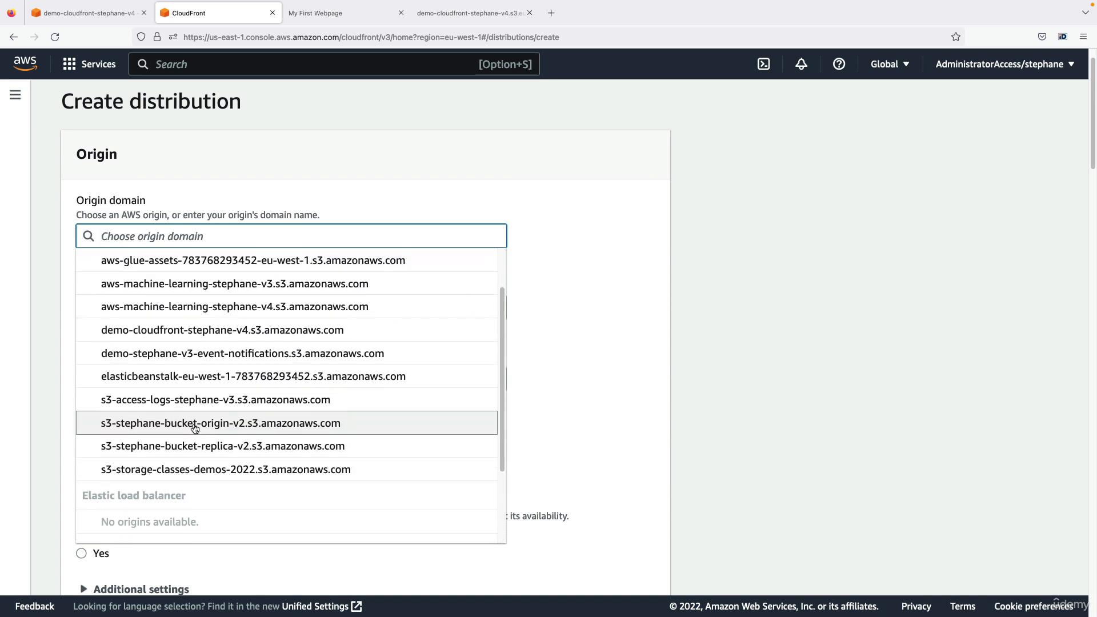
pyautogui.click(207, 336)
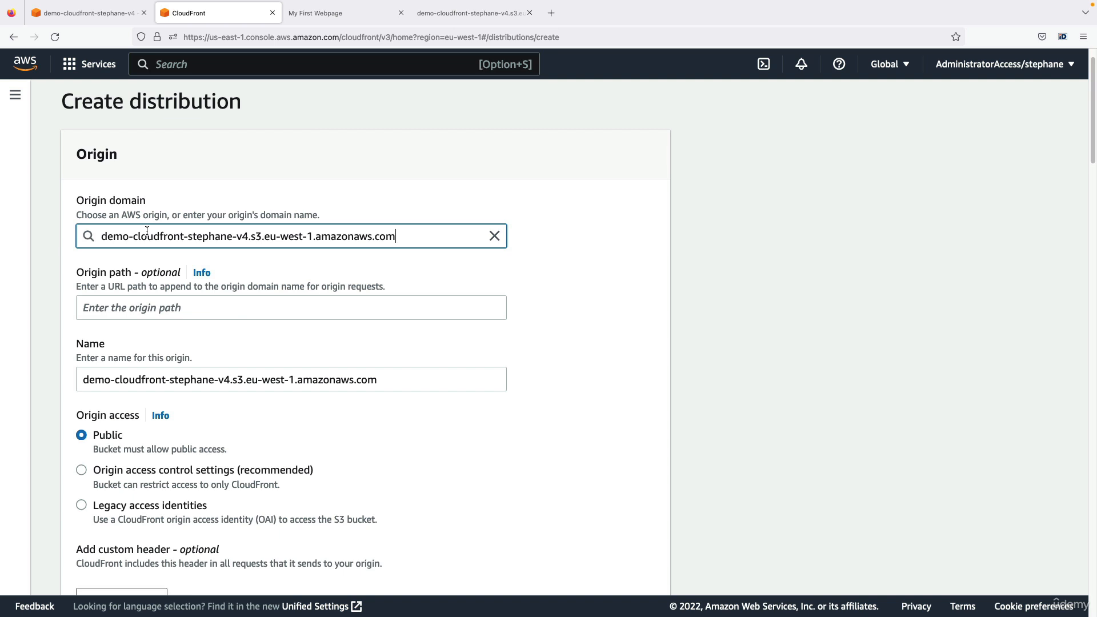
# Compare the origin access options, including Legacy access identities, and set origin access to Origin access control settings (recommended)
pyautogui.scroll(-1, 187, 385)
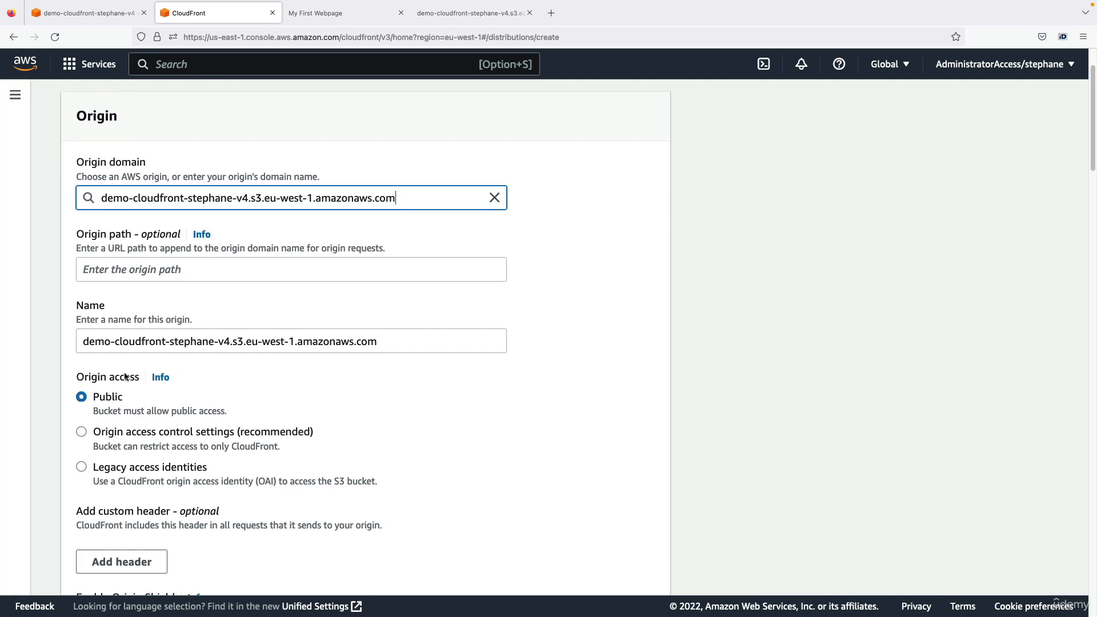
pyautogui.moveTo(101, 379); pyautogui.dragTo(124, 377)
pyautogui.scroll(-3, 180, 343)
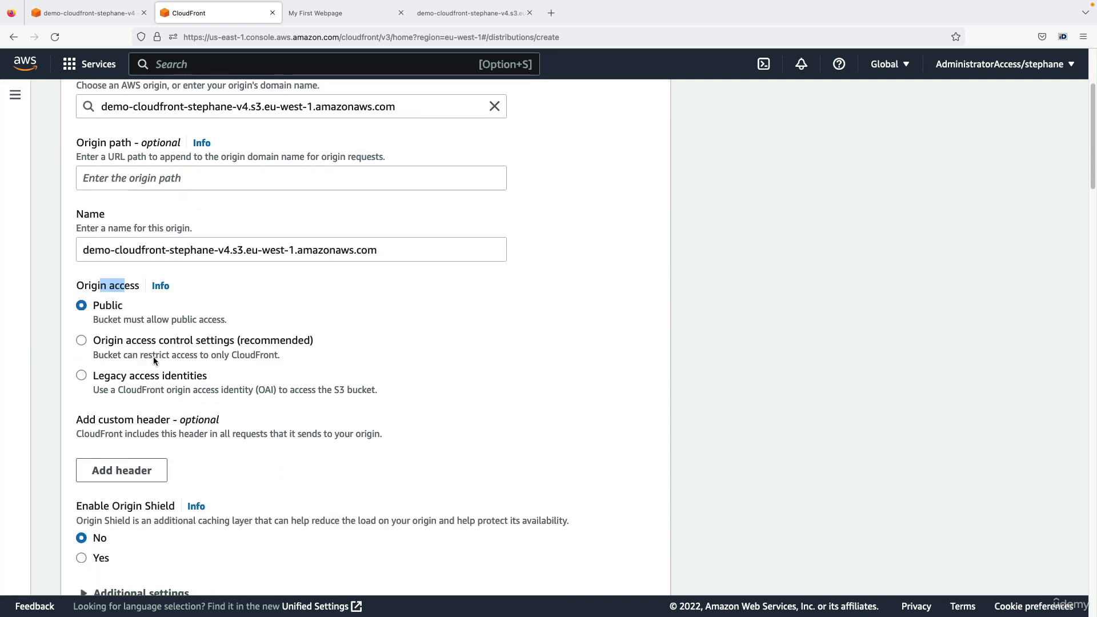
pyautogui.click(130, 196)
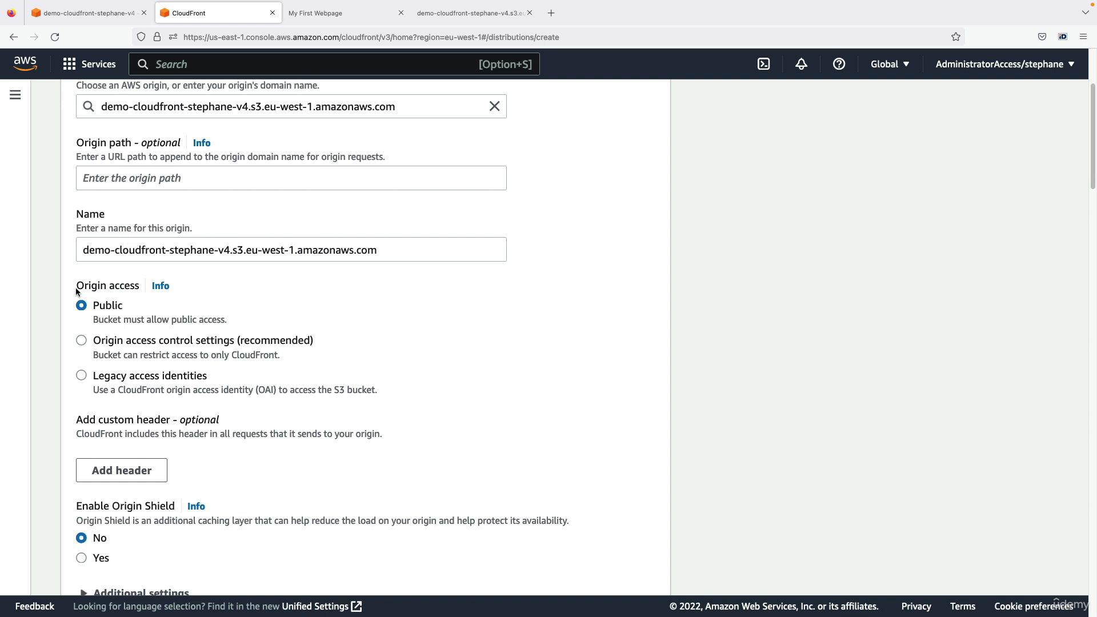
pyautogui.doubleClick(108, 305)
pyautogui.click(141, 341)
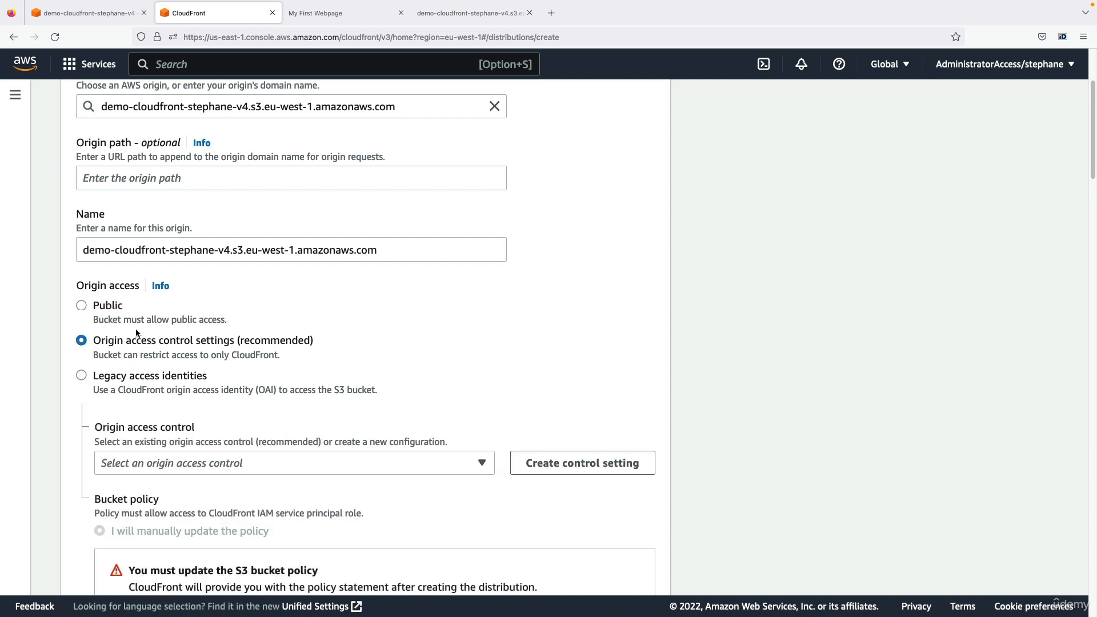
pyautogui.moveTo(214, 342); pyautogui.dragTo(301, 341)
pyautogui.click(303, 341)
pyautogui.click(101, 391)
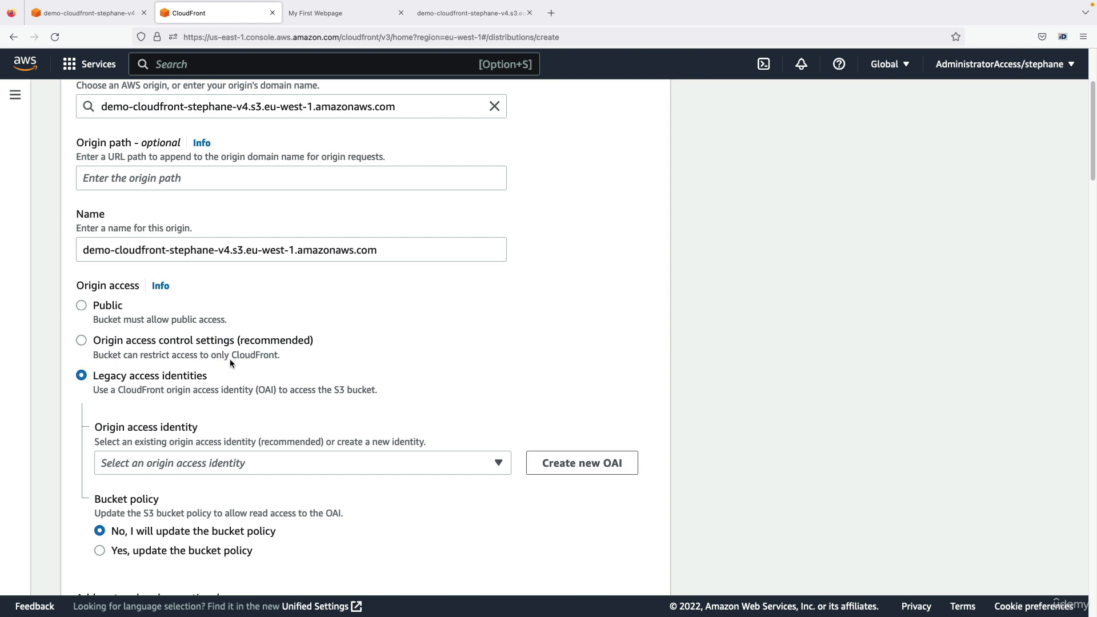
pyautogui.click(247, 350)
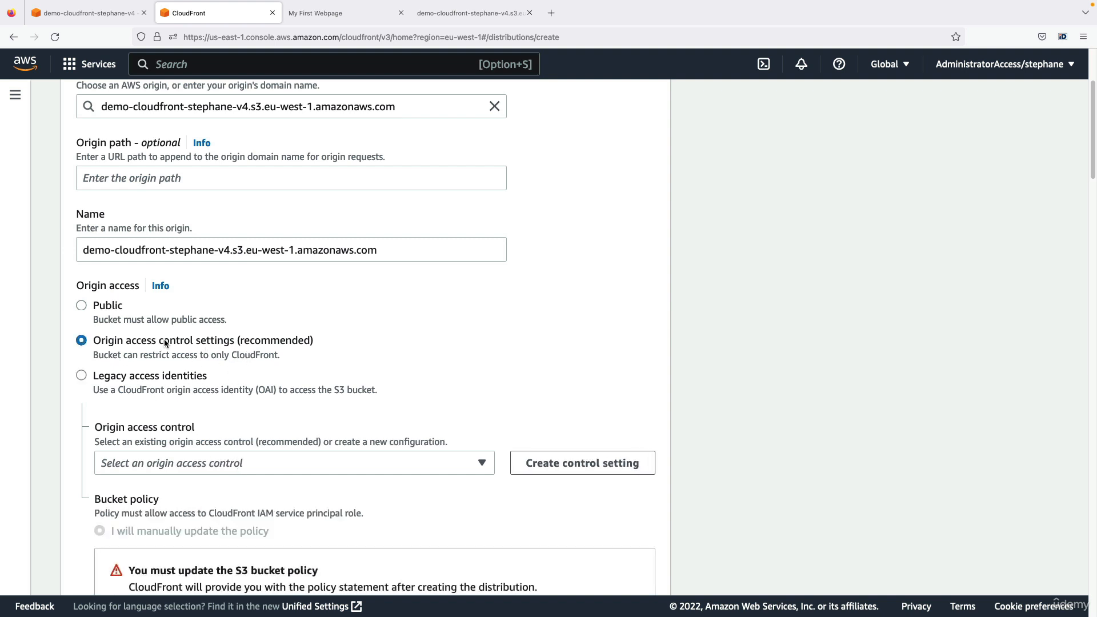
# Check the list of existing origin access controls available for the S3 origin
pyautogui.scroll(-2, 203, 350)
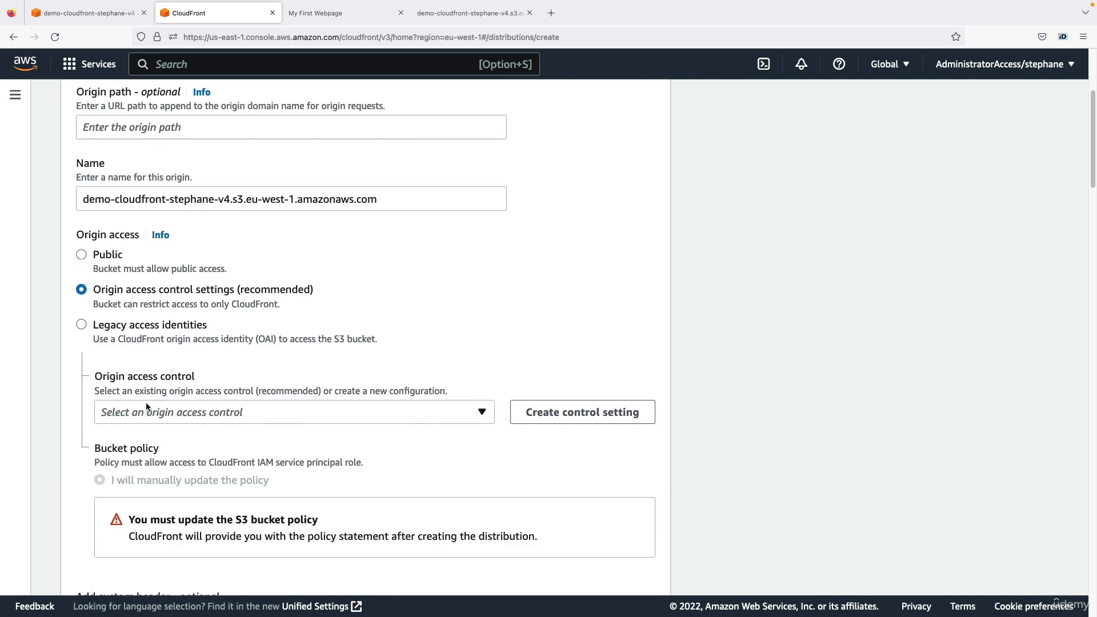
pyautogui.scroll(-1, 169, 406)
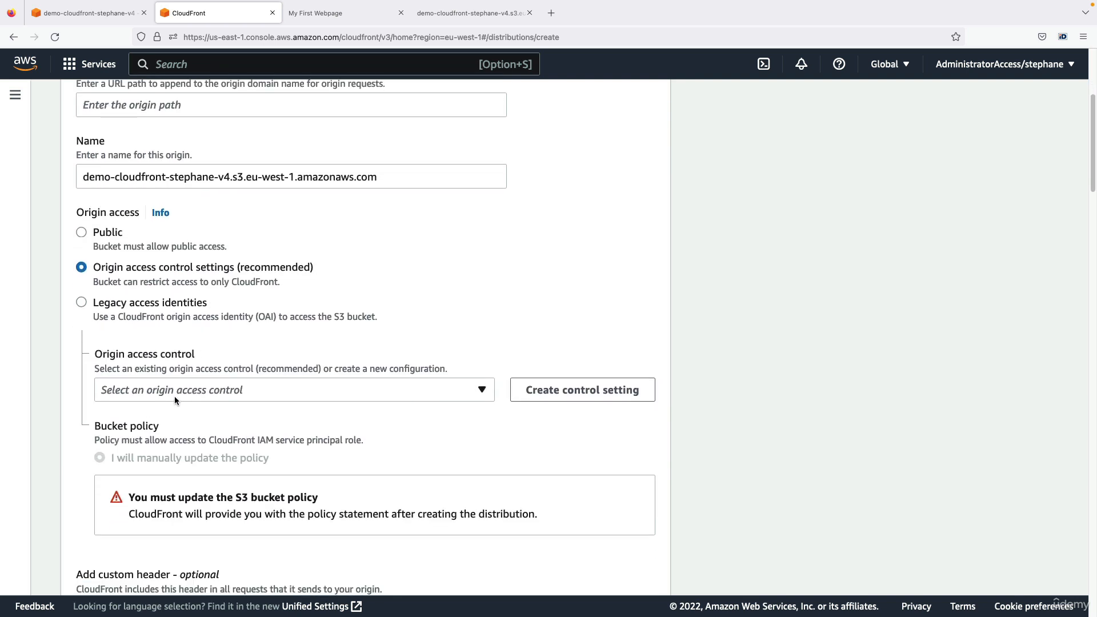
pyautogui.click(371, 392)
pyautogui.click(373, 392)
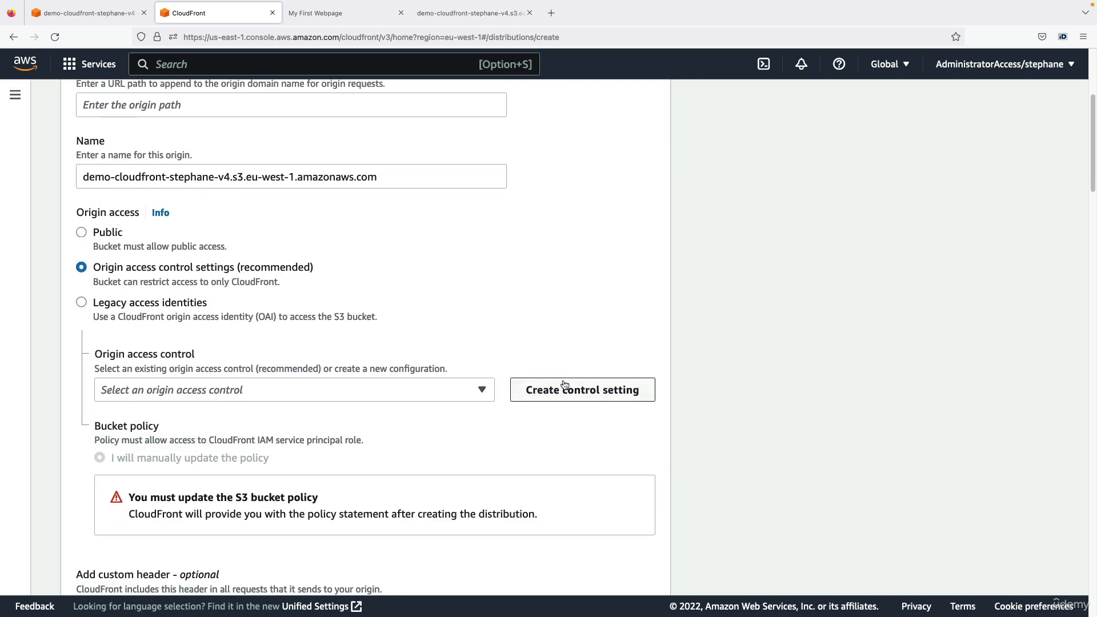
# Create an origin access control for the S3 origin with the suggested name and Sign requests (recommended)
pyautogui.click(560, 396)
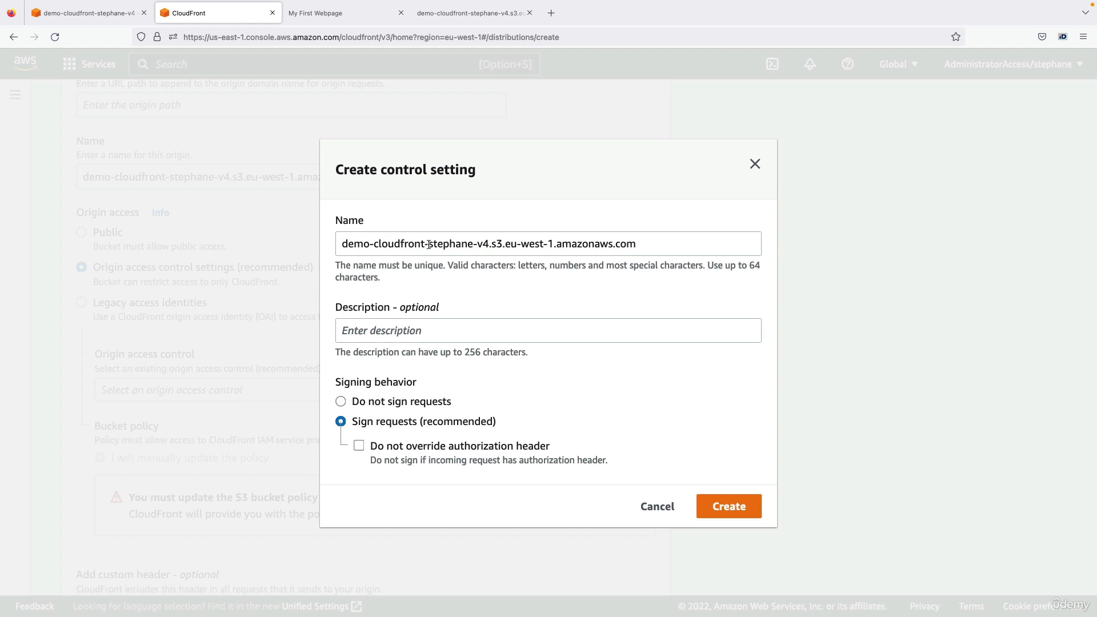
pyautogui.moveTo(391, 244); pyautogui.dragTo(578, 249)
pyautogui.click(578, 249)
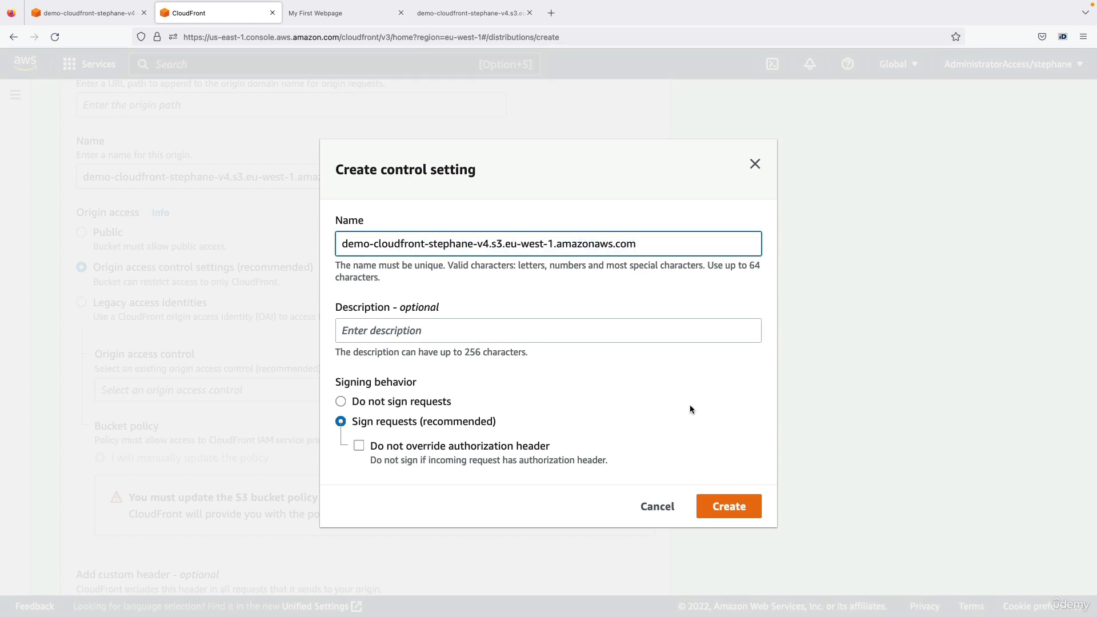
pyautogui.click(730, 503)
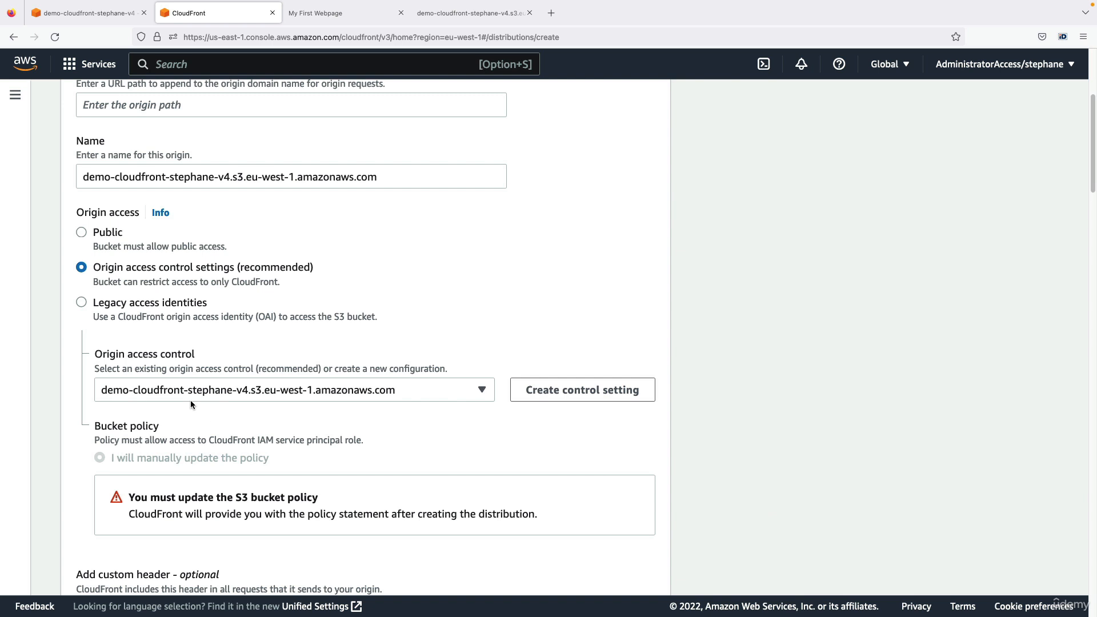
# Read the origin's bucket policy requirement and check the existing bucket policy in the demo-cloudfront v4 bucket's permissions
pyautogui.scroll(-3, 190, 404)
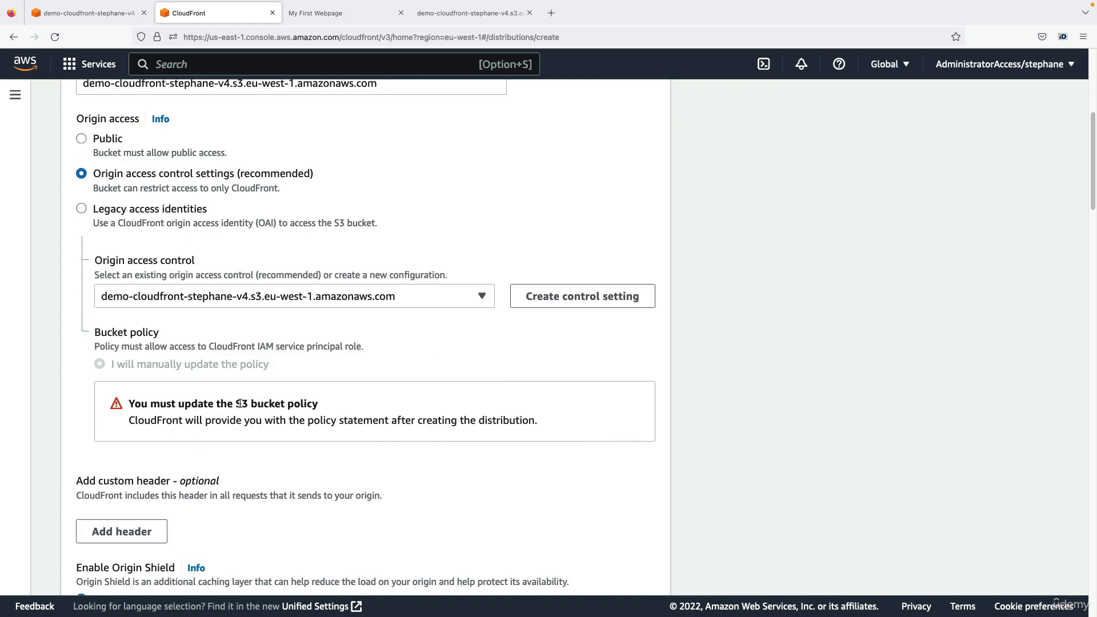
pyautogui.moveTo(235, 404); pyautogui.dragTo(323, 403)
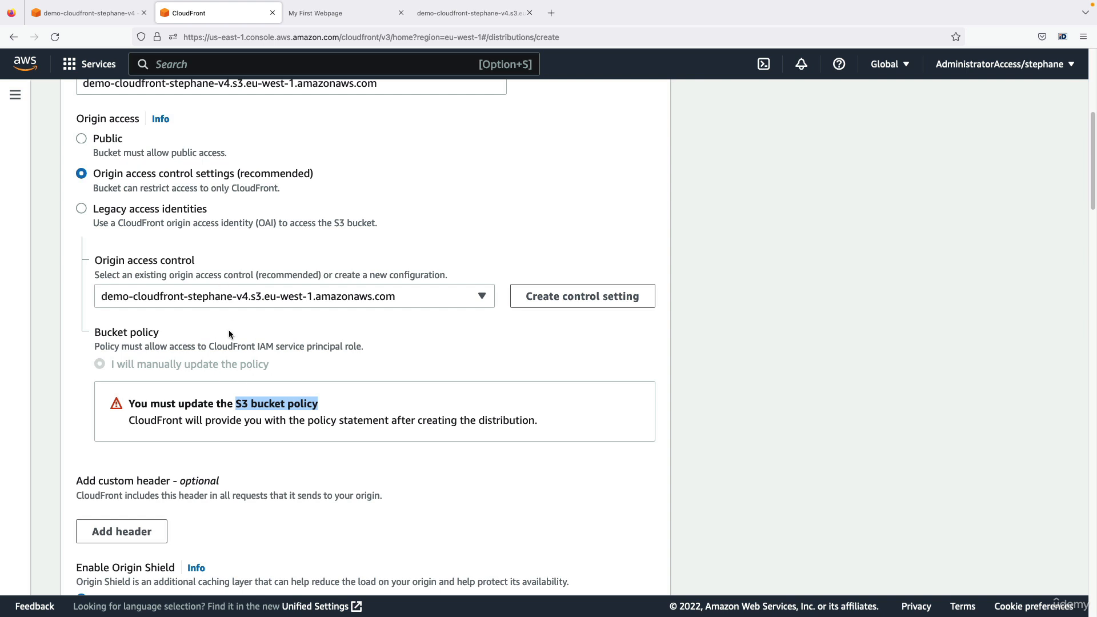
pyautogui.click(109, 16)
pyautogui.click(885, 186)
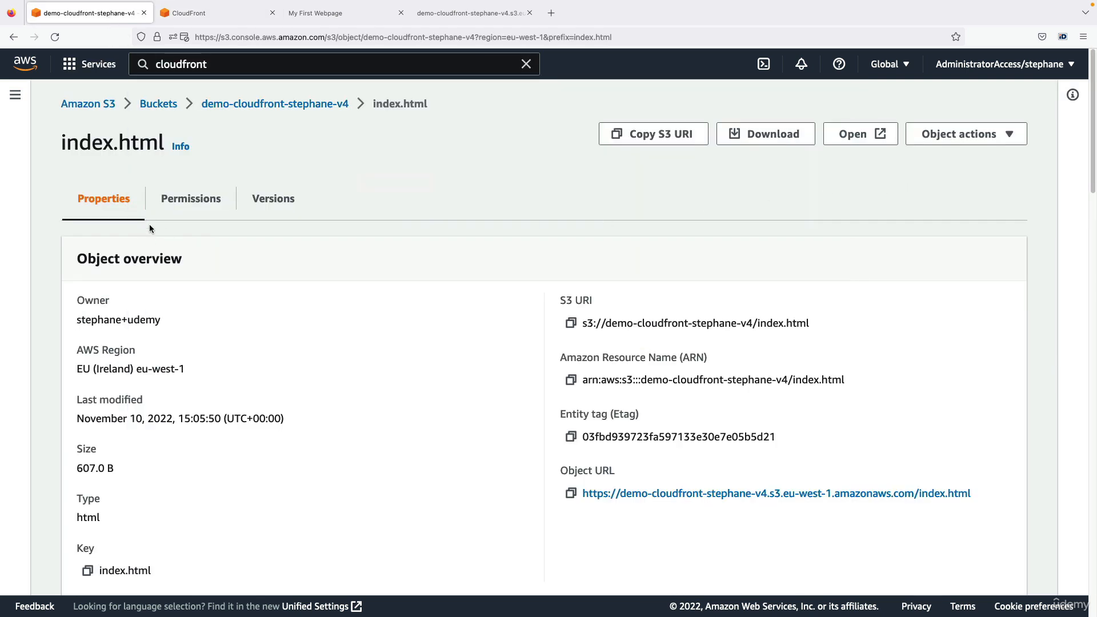
pyautogui.click(263, 106)
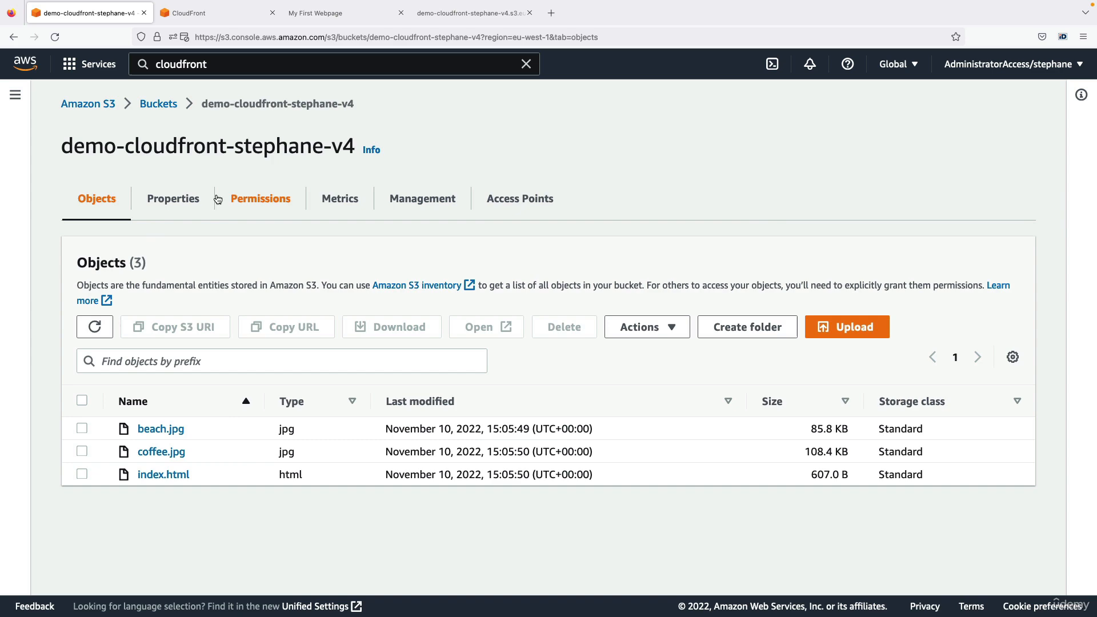
pyautogui.click(266, 199)
pyautogui.scroll(-10, 332, 305)
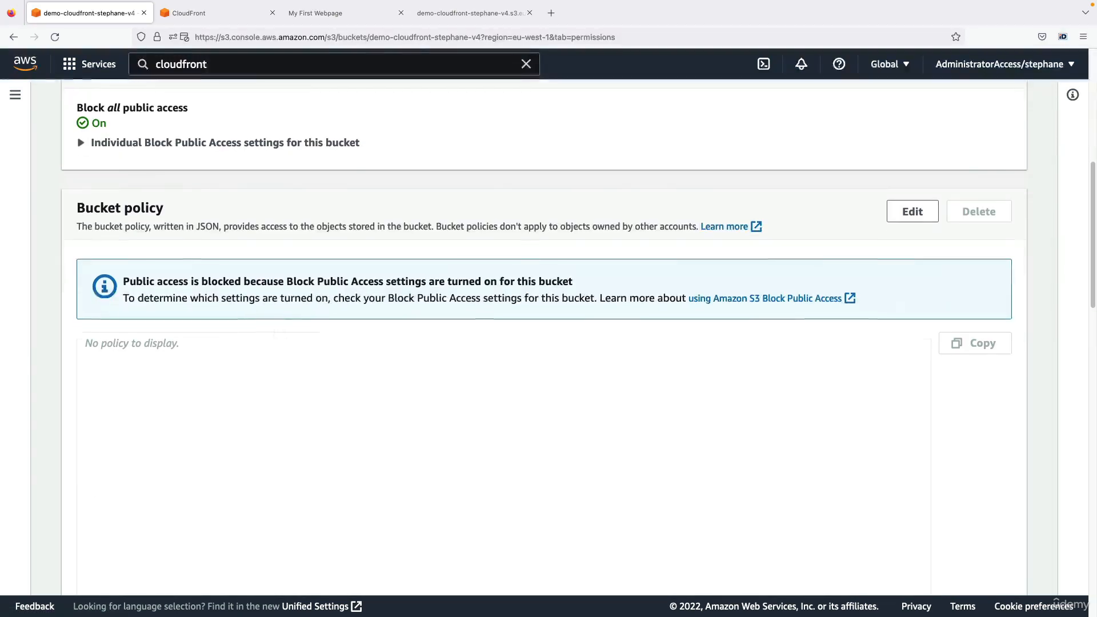
pyautogui.click(132, 426)
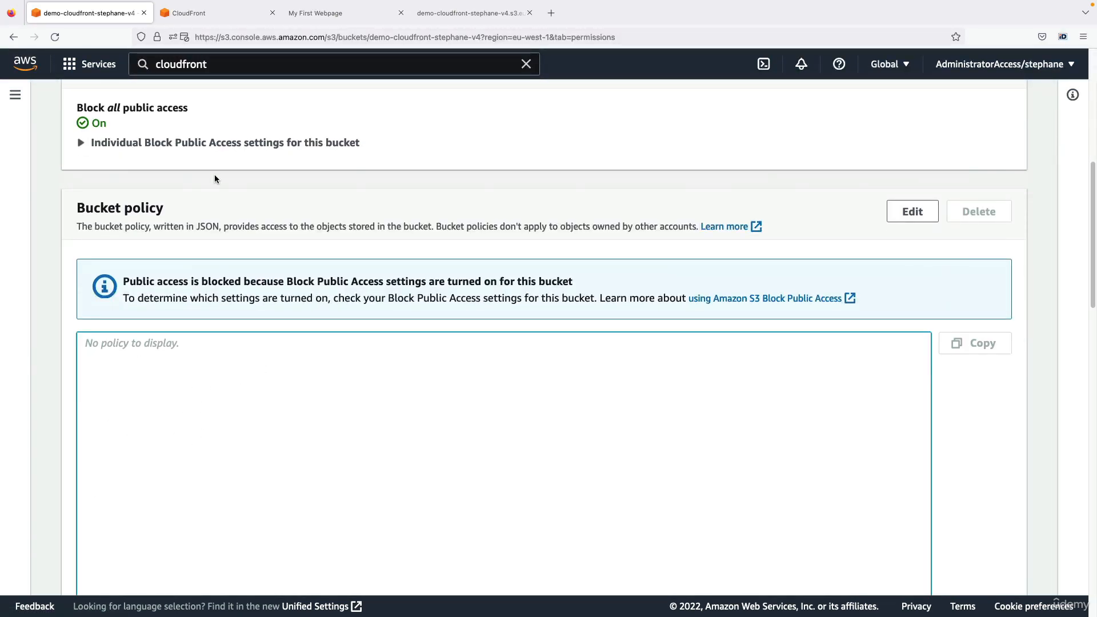
# Return to the CloudFront distribution form, set the default root object to index.html and create the distribution
pyautogui.click(218, 22)
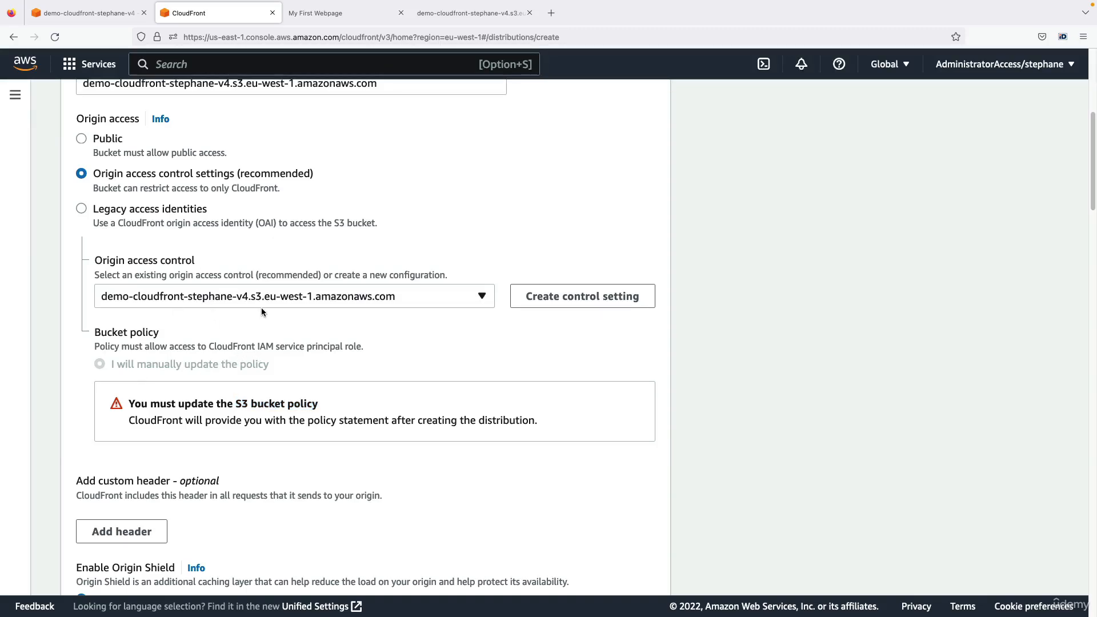
pyautogui.scroll(-15, 266, 307)
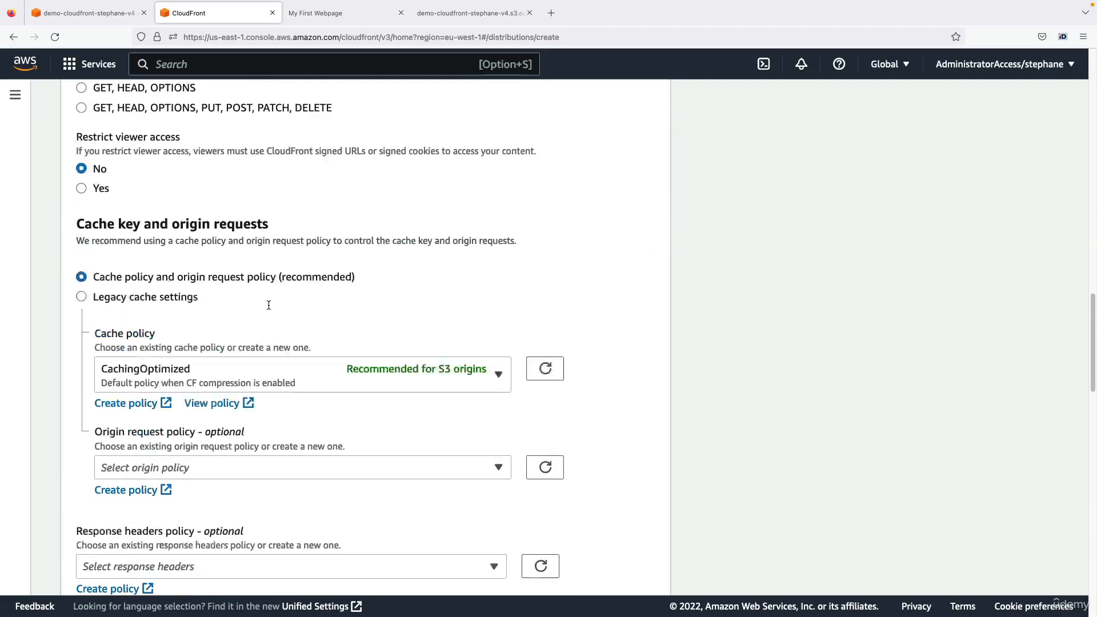
pyautogui.scroll(-15, 269, 305)
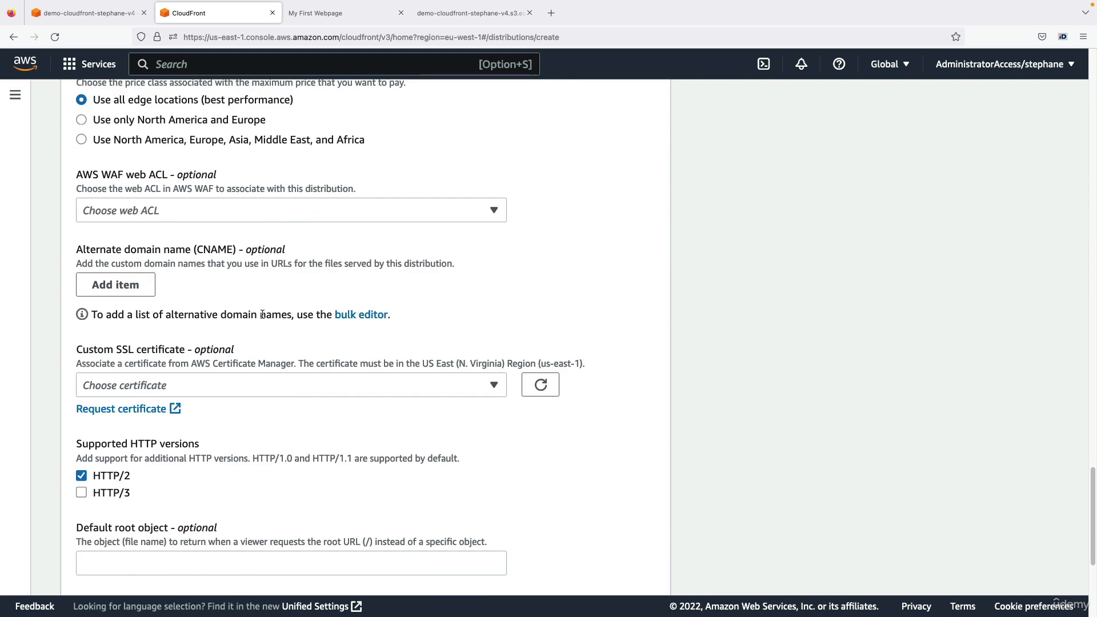
pyautogui.scroll(-6, 259, 317)
pyautogui.moveTo(93, 348); pyautogui.dragTo(194, 346)
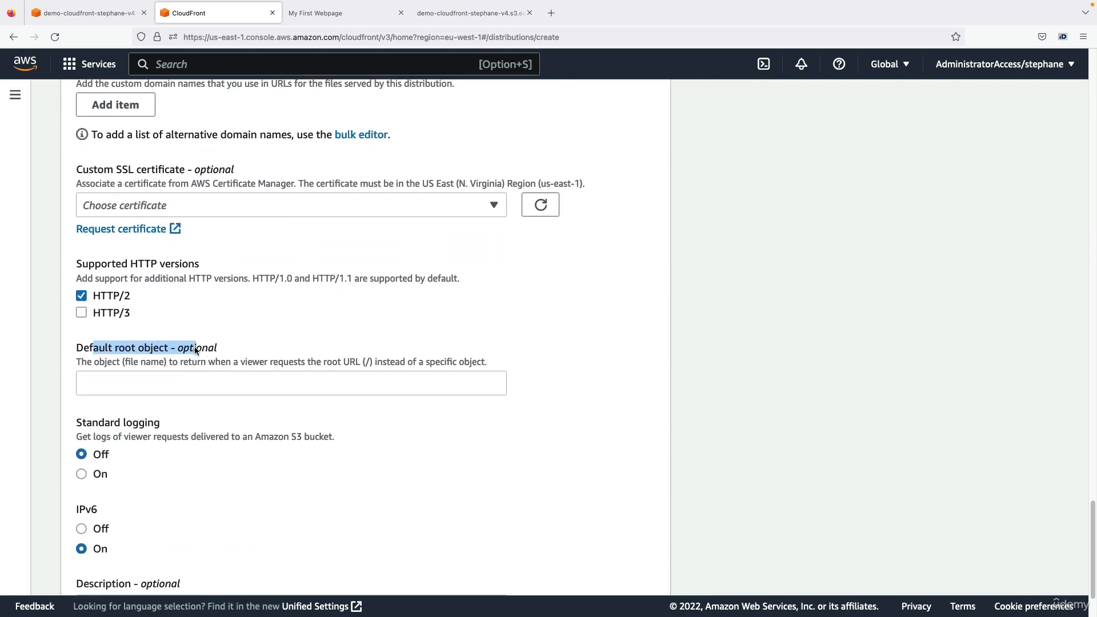
pyautogui.click(195, 347)
pyautogui.scroll(-1, 230, 257)
pyautogui.write('inde')
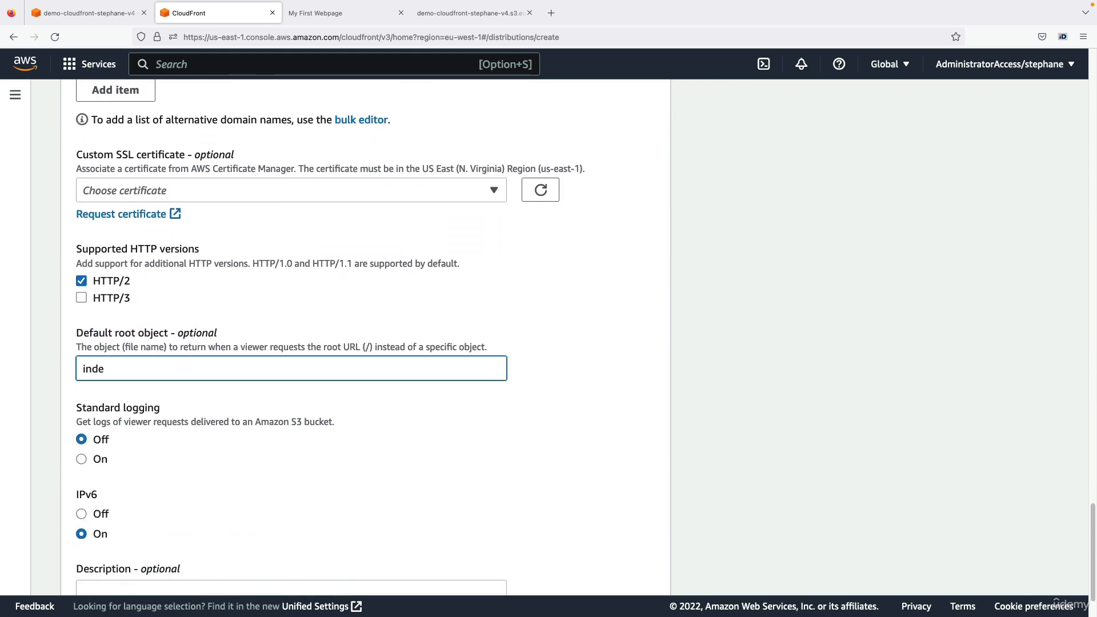
pyautogui.write('x.html')
pyautogui.scroll(-3, 188, 361)
pyautogui.click(593, 568)
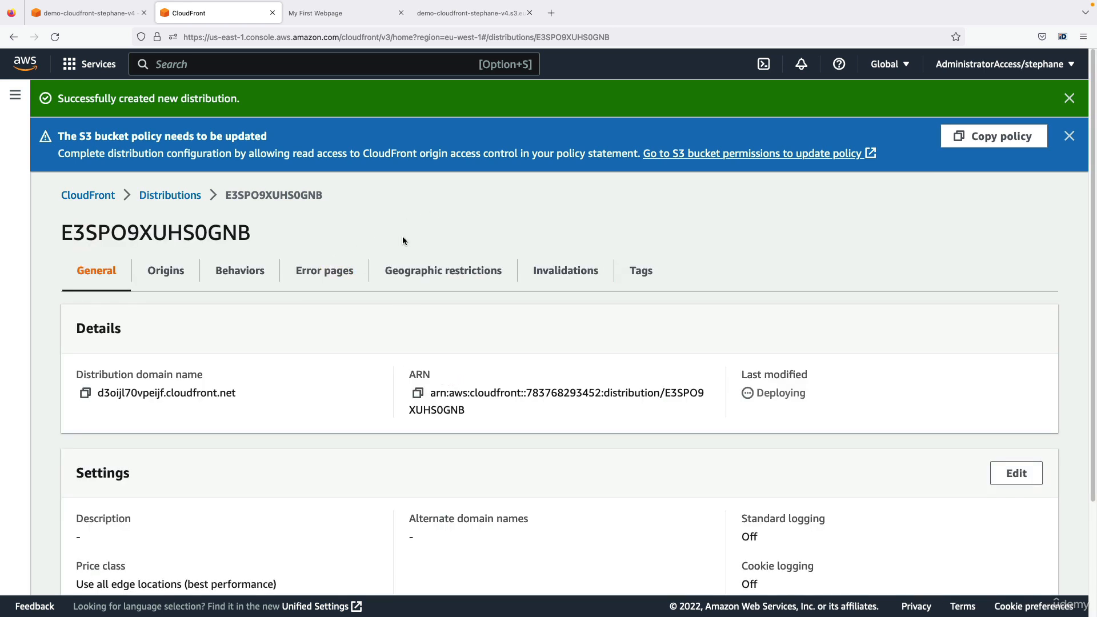
# Copy the policy CloudFront provides for the new distribution and open the S3 bucket's permissions to update it
pyautogui.moveTo(57, 136); pyautogui.dragTo(267, 136)
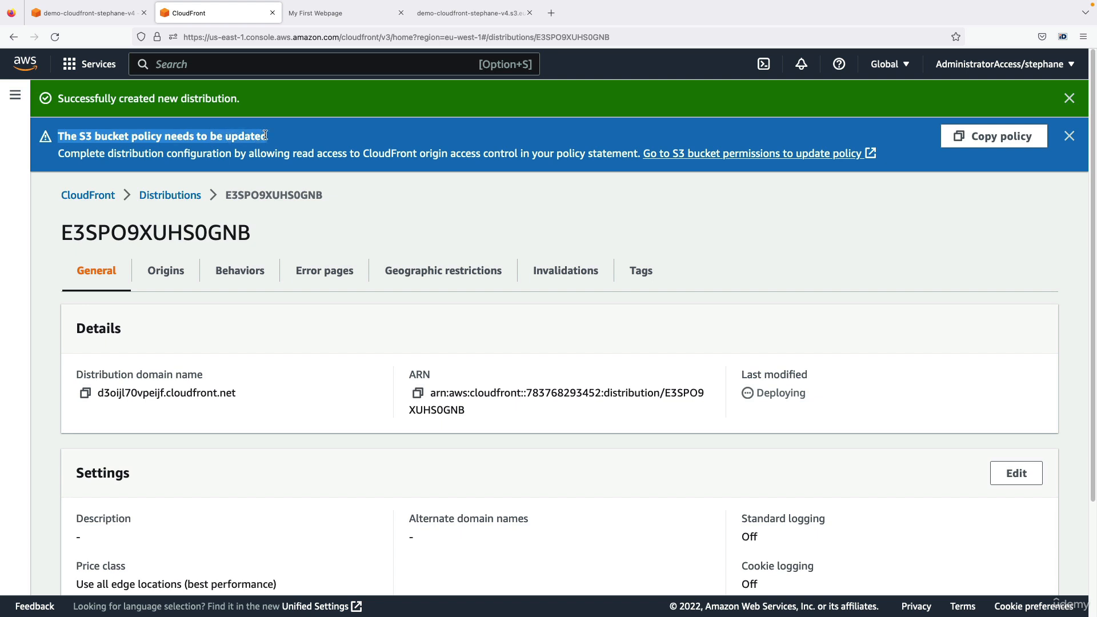
pyautogui.click(292, 131)
pyautogui.click(964, 141)
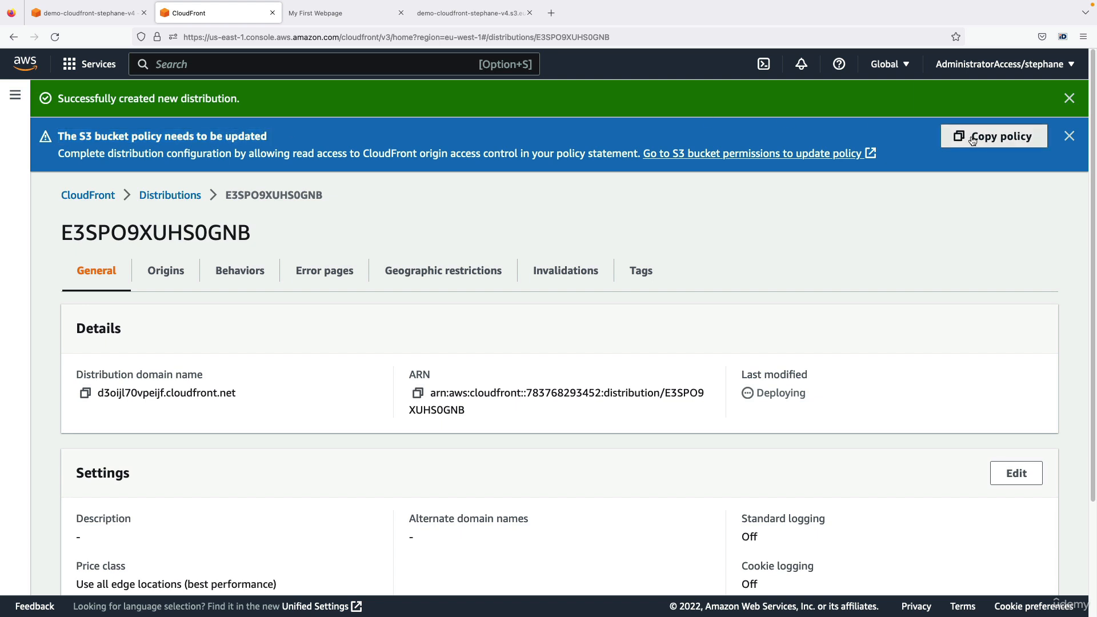
pyautogui.click(785, 155)
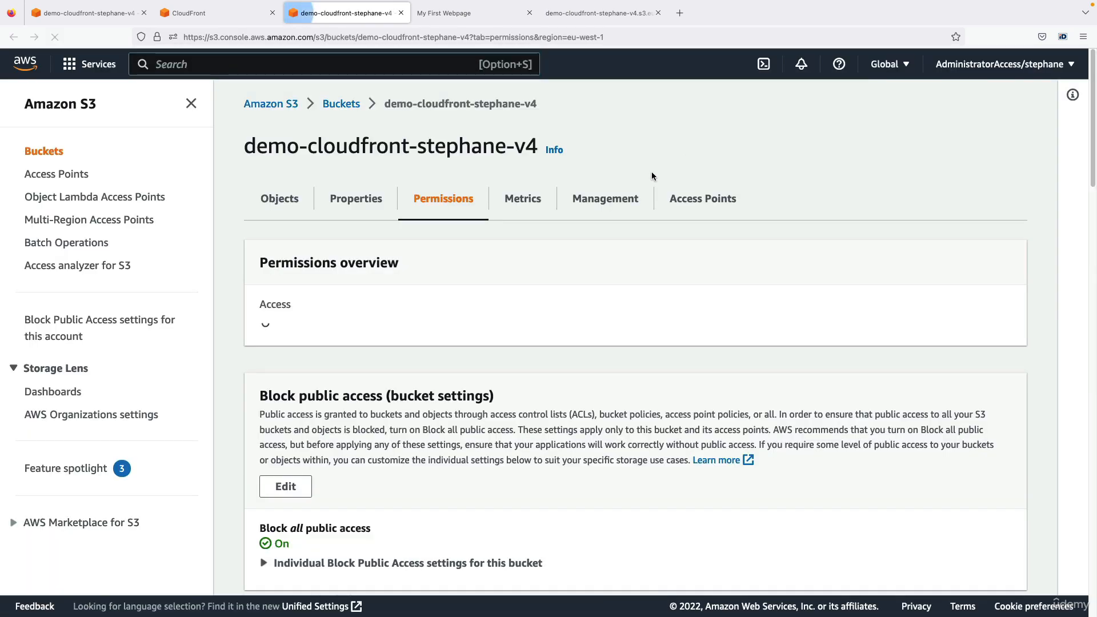
# Open the bucket policy for editing and paste in the copied CloudFront policy
pyautogui.scroll(-7, 455, 240)
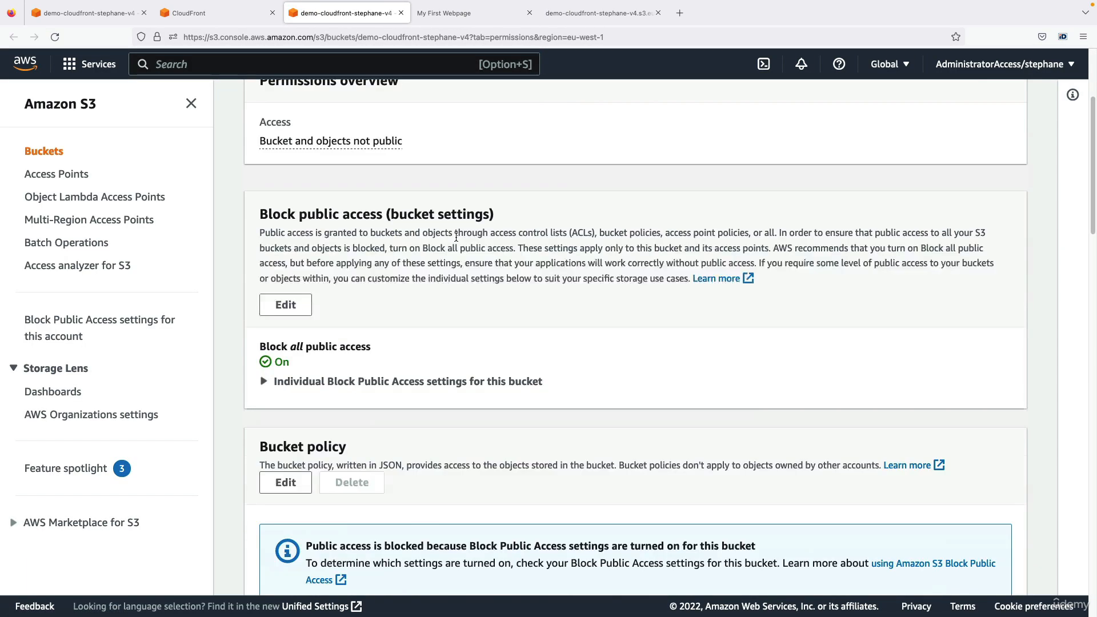
pyautogui.click(297, 244)
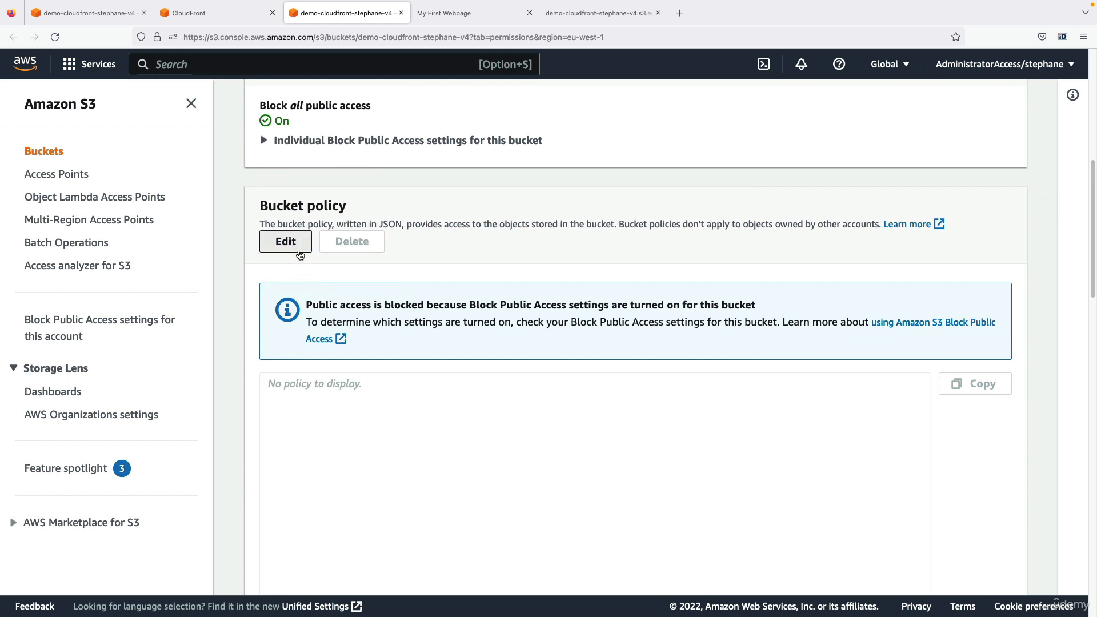
pyautogui.press('super+v')
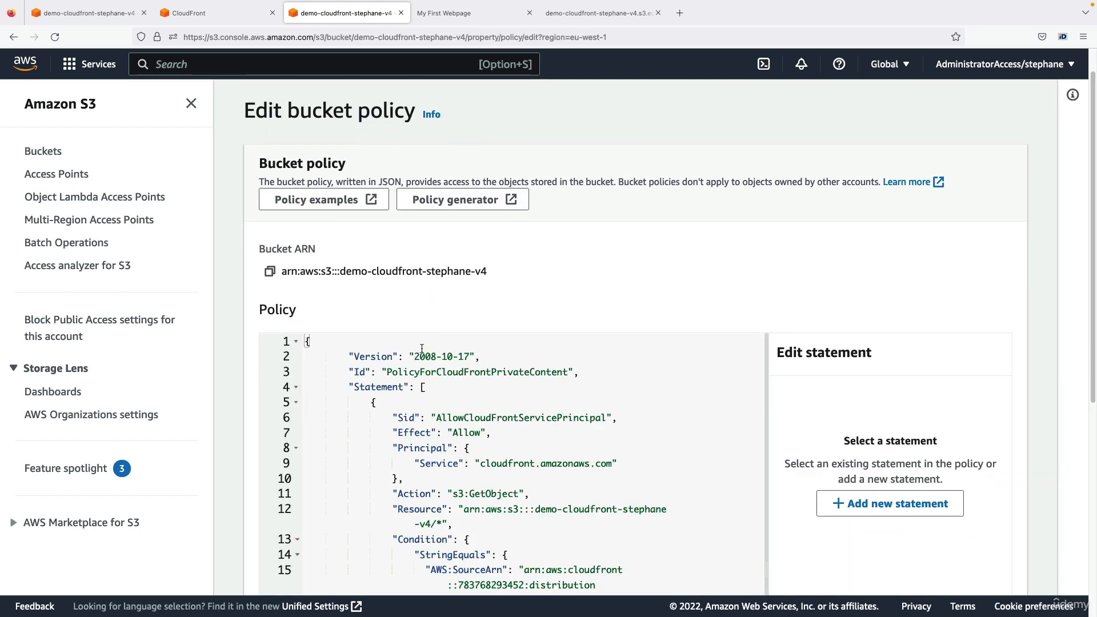
pyautogui.scroll(-3, 422, 348)
pyautogui.scroll(-1, 461, 253)
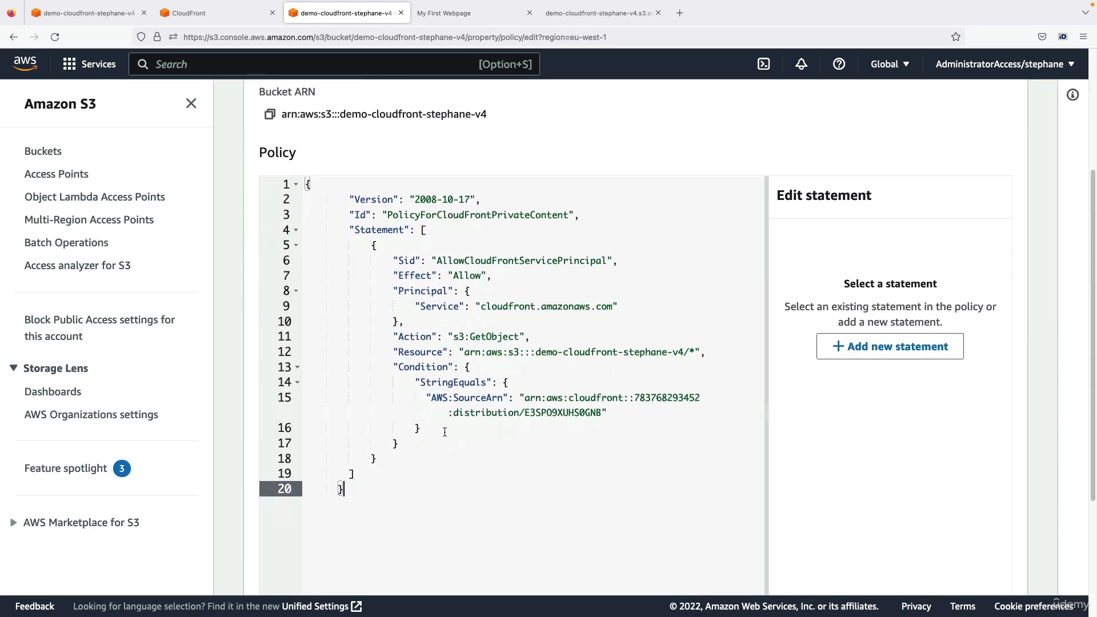
# Dismiss the new distribution's notifications in CloudFront and copy the bucket policy again from its S3 origin's access settings
pyautogui.click(232, 17)
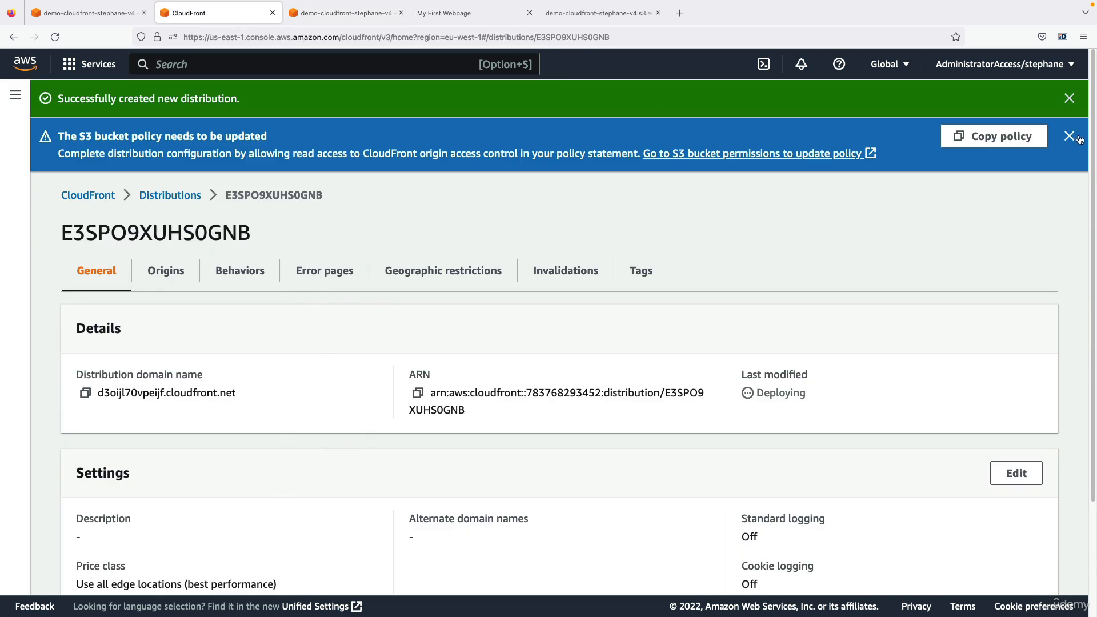
pyautogui.click(1073, 100)
pyautogui.click(1071, 100)
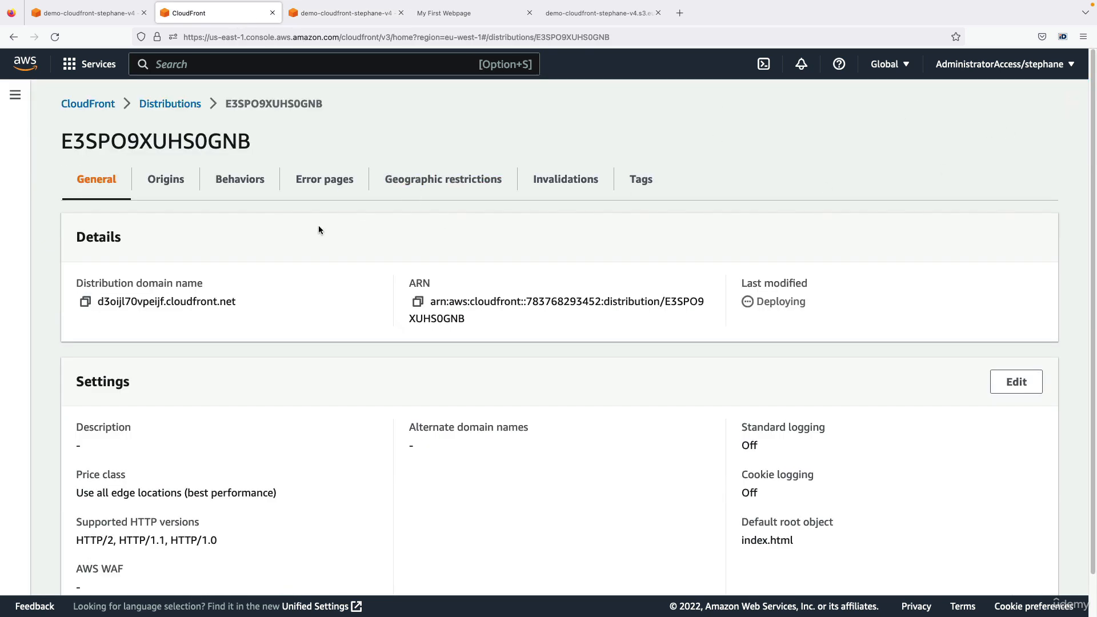
pyautogui.click(161, 179)
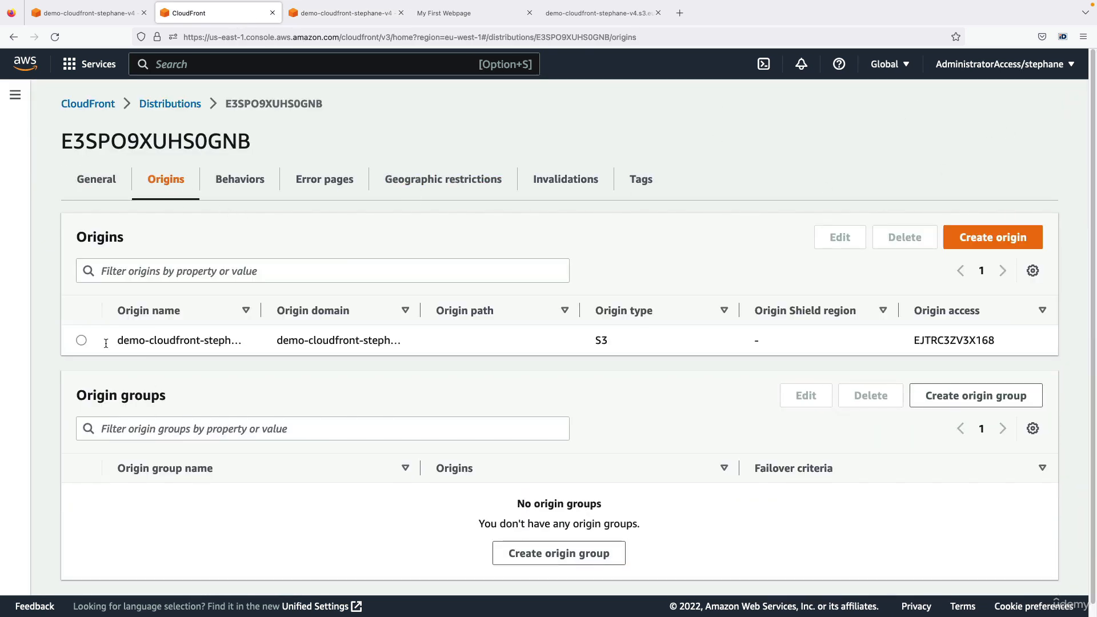
pyautogui.click(82, 340)
pyautogui.click(840, 237)
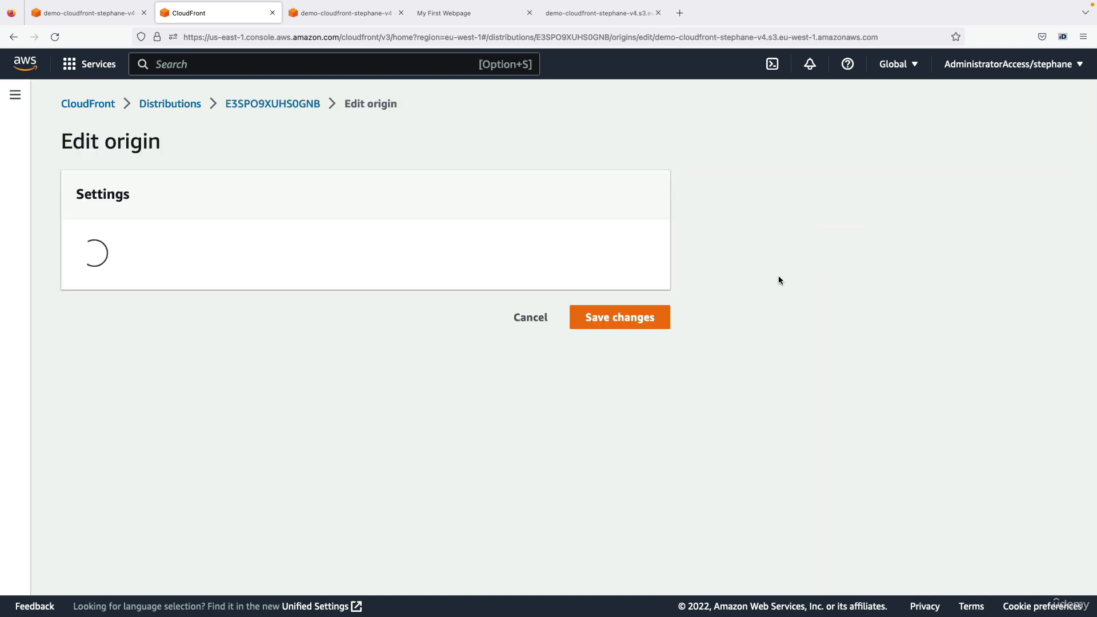
pyautogui.scroll(-5, 450, 306)
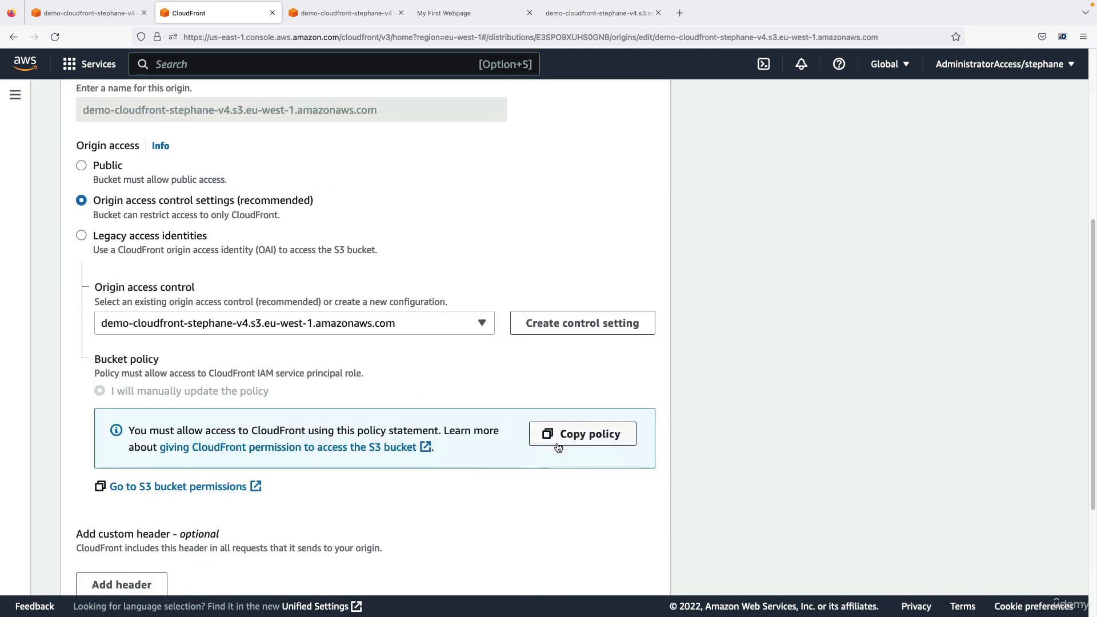
pyautogui.click(569, 438)
# Review the pasted policy's Allow effect, CloudFront service principal, bucket resource and distribution condition, and save the bucket policy
pyautogui.click(361, 14)
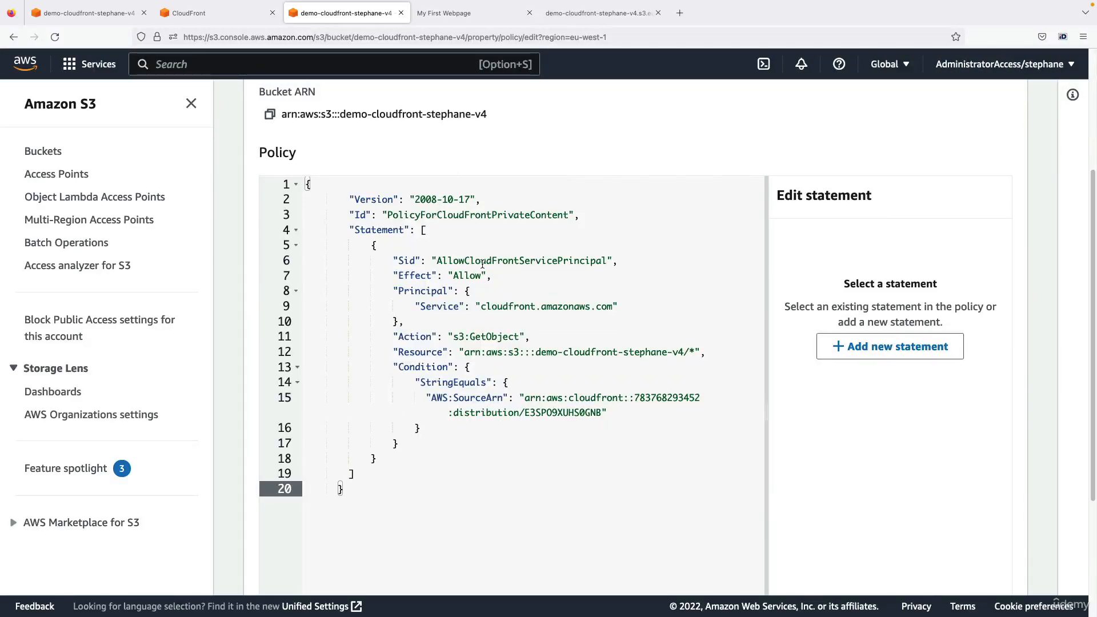
pyautogui.click(466, 276)
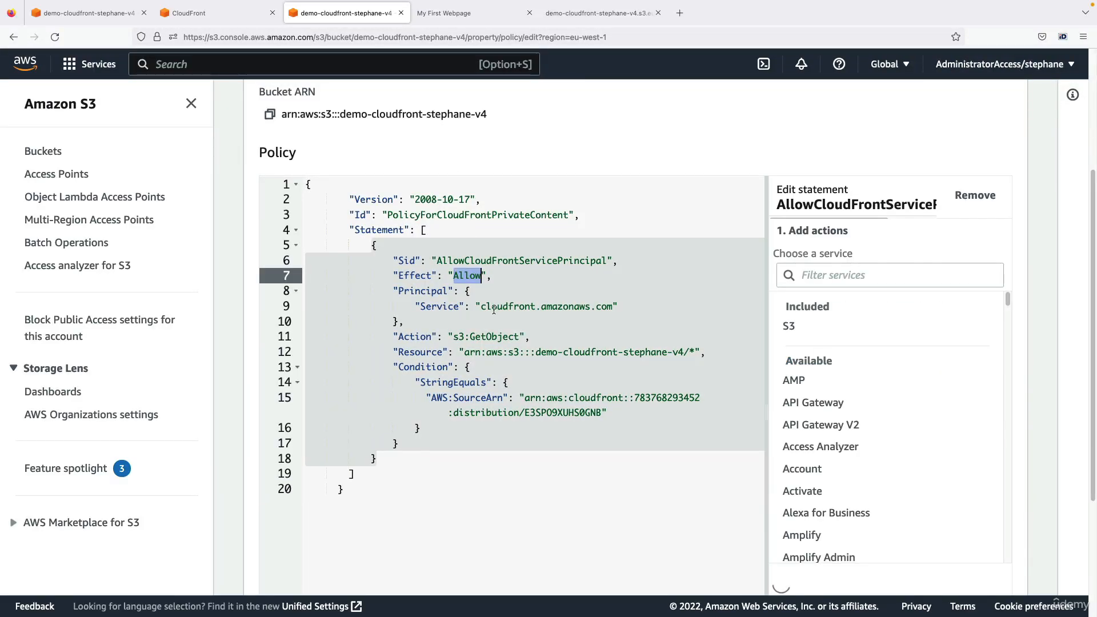
pyautogui.moveTo(481, 306); pyautogui.dragTo(618, 307)
pyautogui.moveTo(519, 337); pyautogui.dragTo(717, 349)
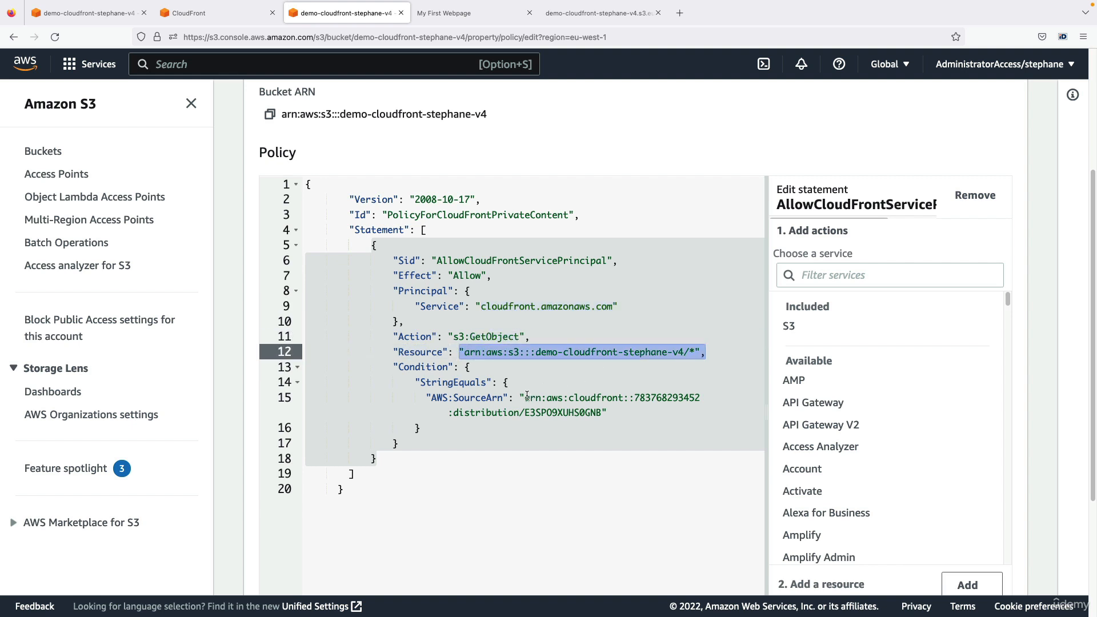
pyautogui.moveTo(525, 397); pyautogui.dragTo(602, 413)
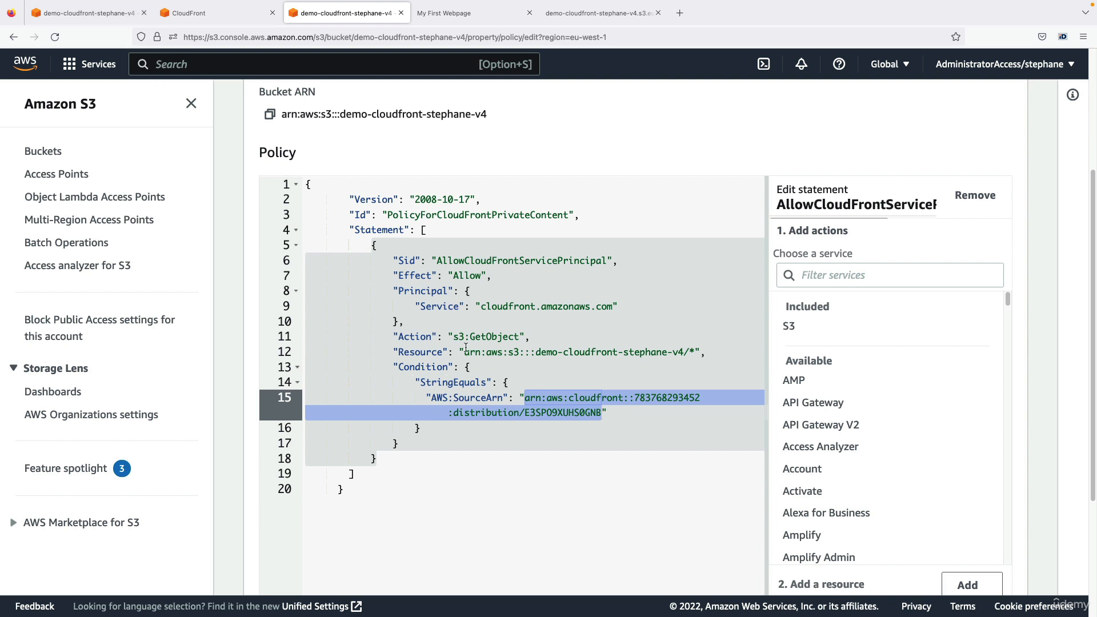
pyautogui.click(470, 367)
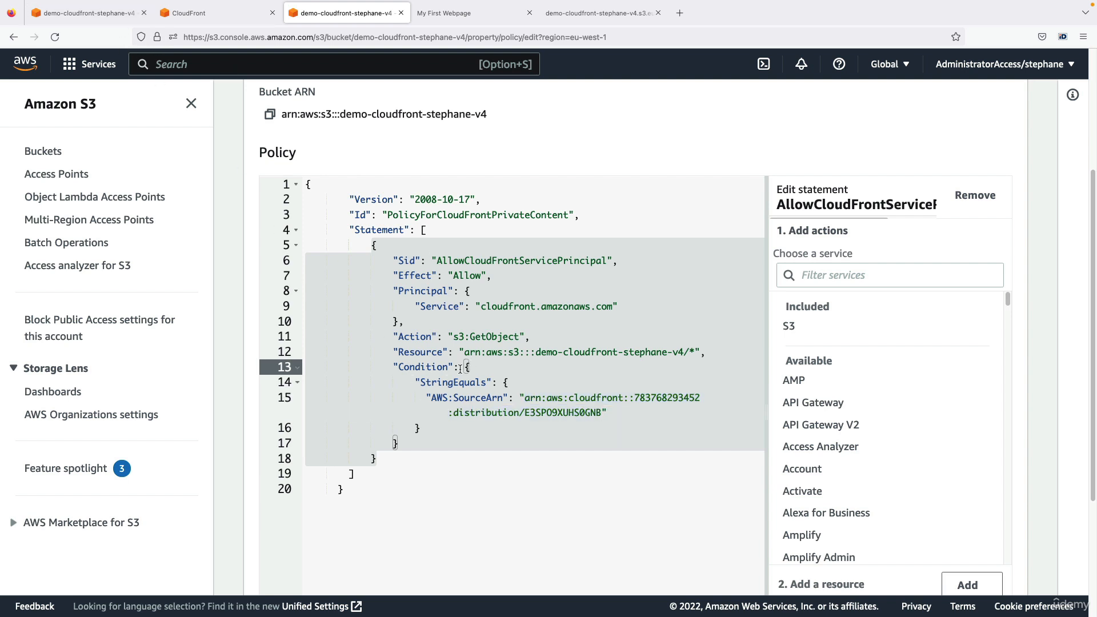
pyautogui.scroll(-4, 455, 441)
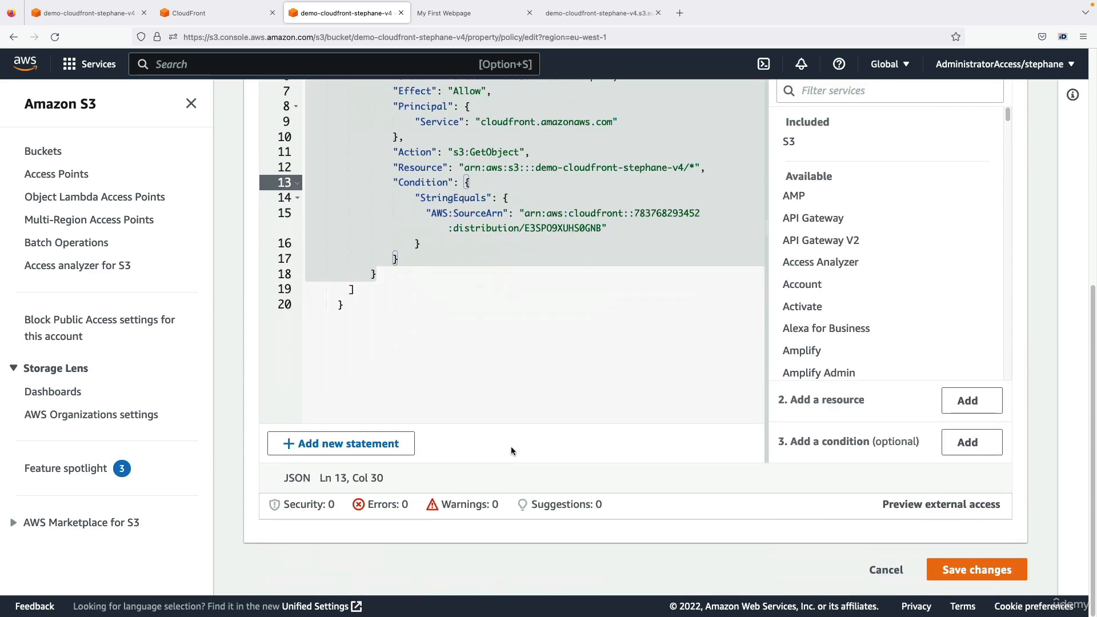
pyautogui.click(981, 570)
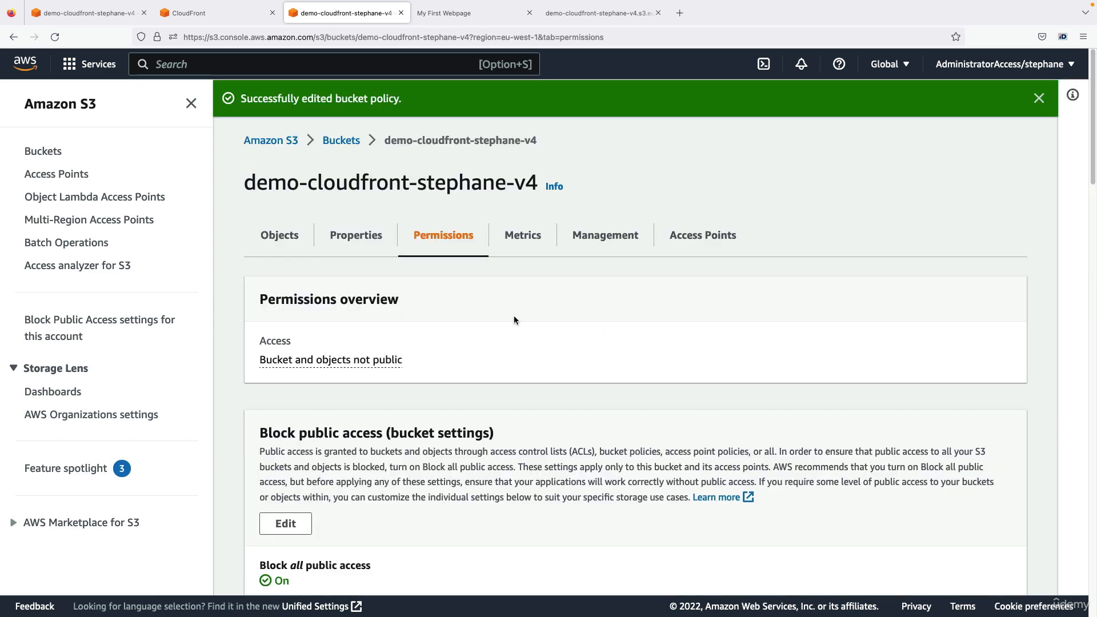
pyautogui.scroll(-10, 444, 397)
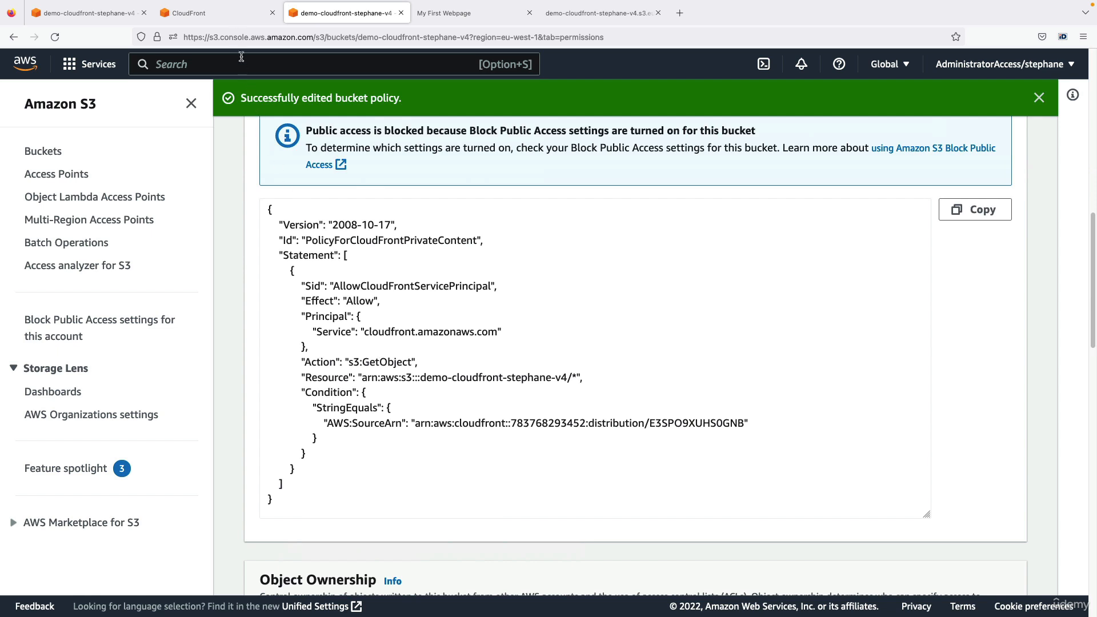
# Leave the S3 origin's settings in CloudFront and copy the distribution domain name from the distribution's general details
pyautogui.click(235, 20)
pyautogui.scroll(-5, 462, 284)
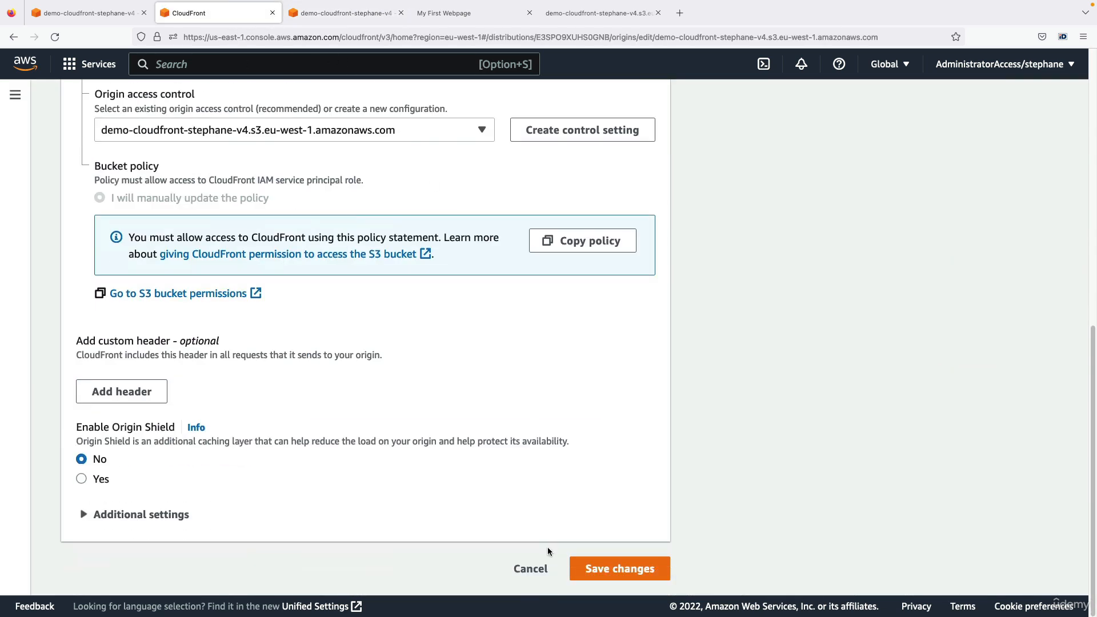
pyautogui.click(574, 563)
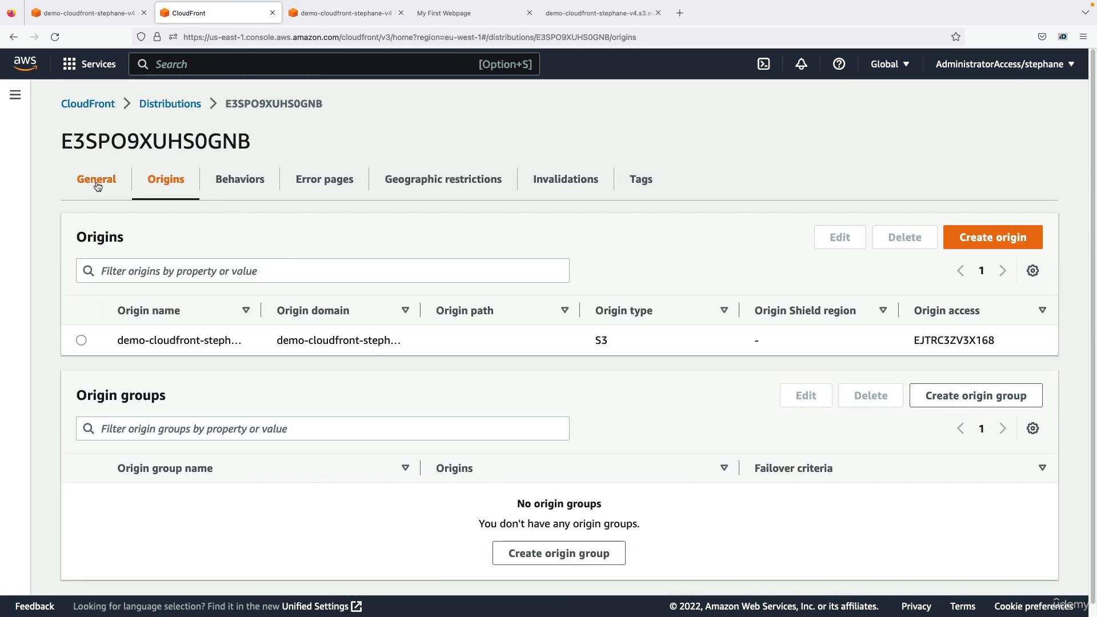
pyautogui.click(95, 179)
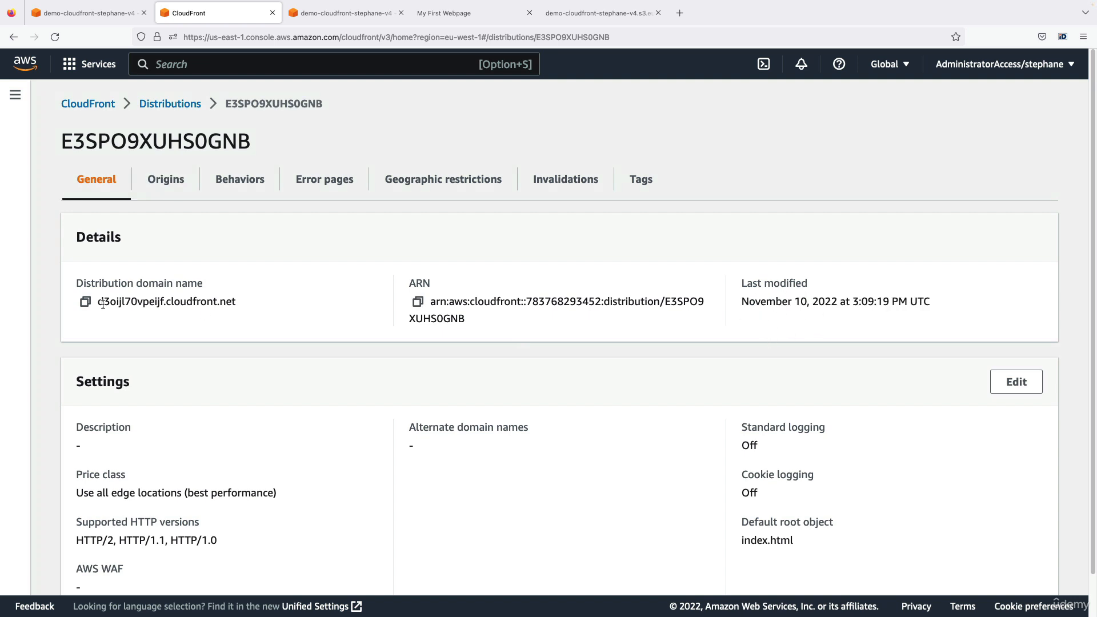
pyautogui.click(85, 301)
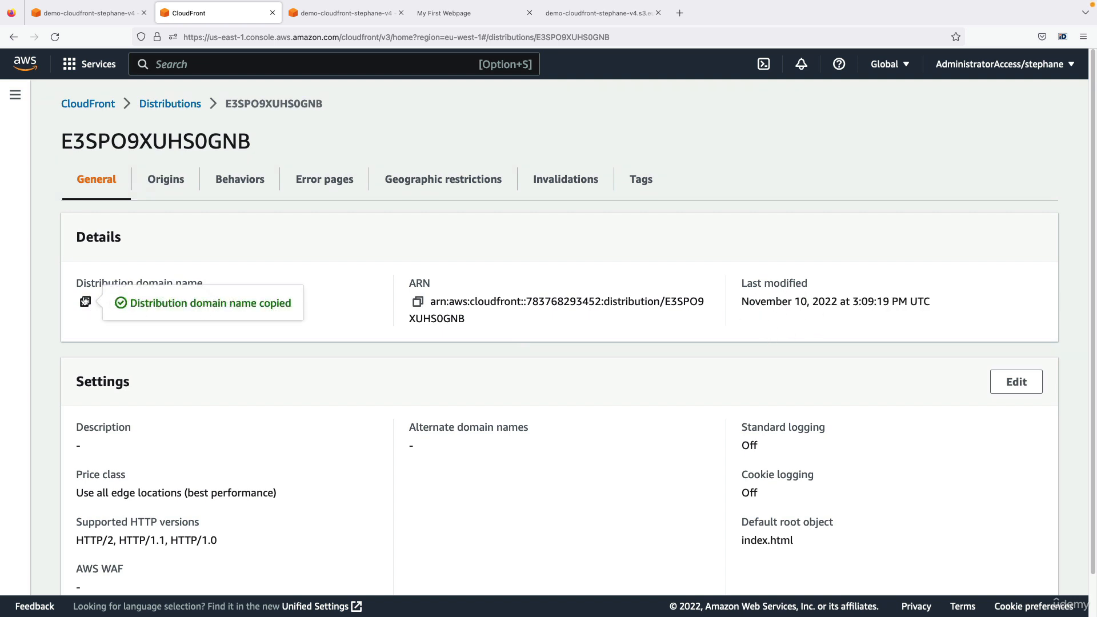
# Load the copied distribution domain in a new browser tab and check the website's heading and text
pyautogui.hotkey('ctrl', 't')
pyautogui.hotkey('ctrl', 'v')
pyautogui.press('Return')
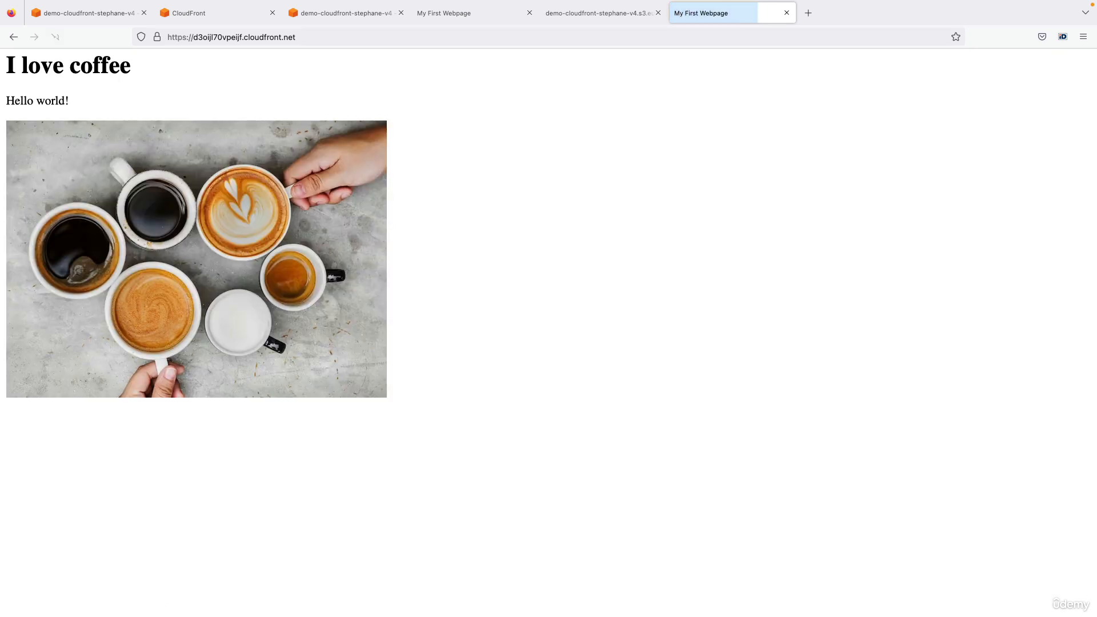
pyautogui.moveTo(11, 65); pyautogui.dragTo(68, 87)
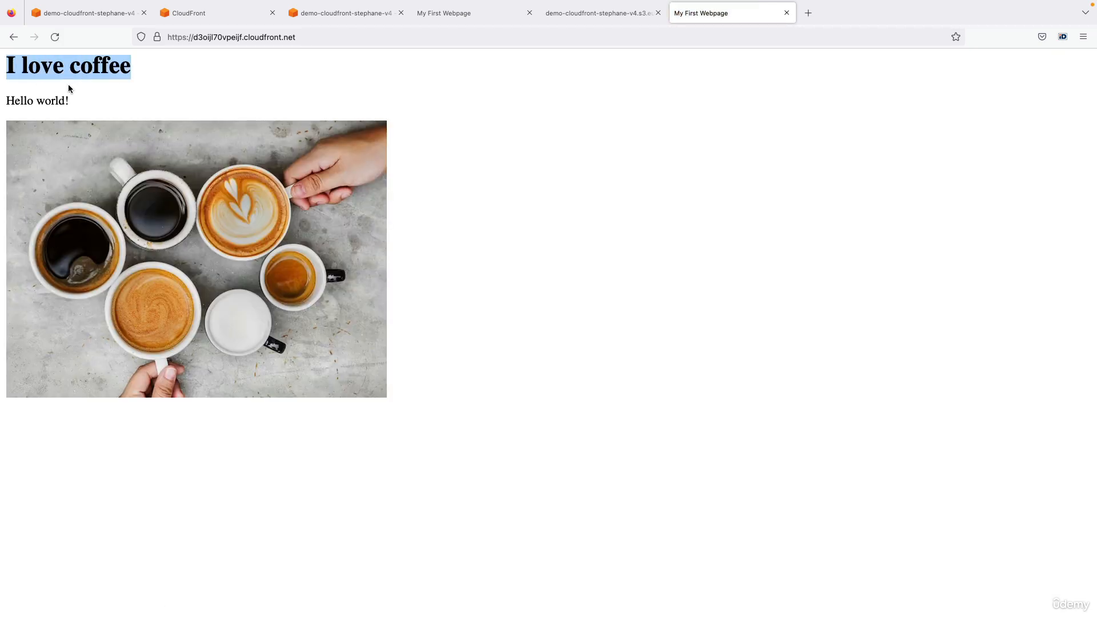
pyautogui.tripleClick(76, 97)
pyautogui.click(448, 208)
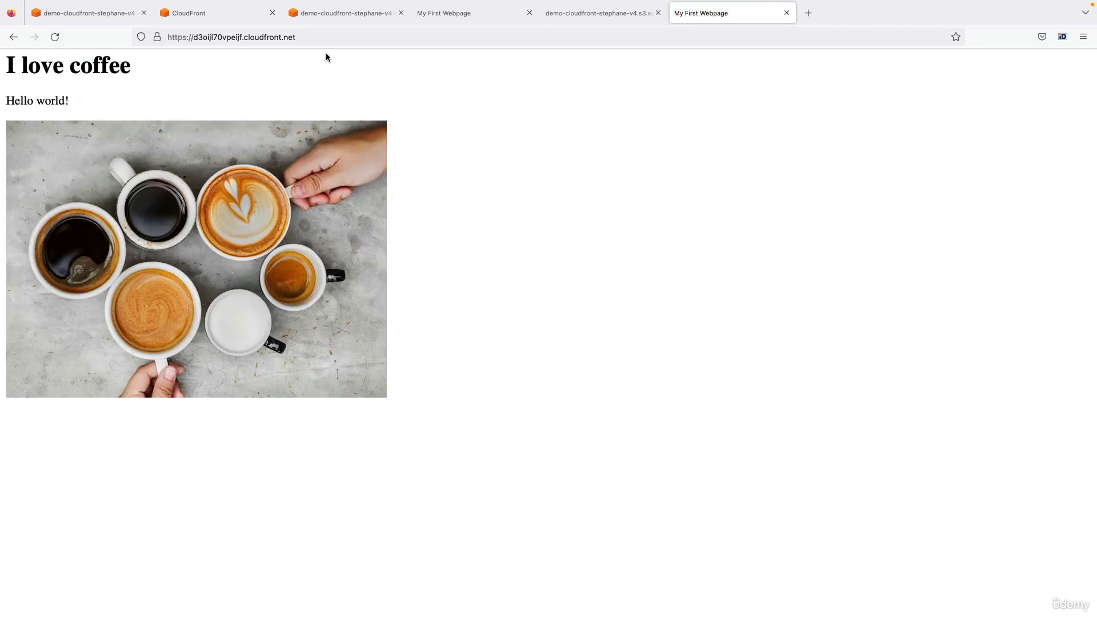
# Open /coffee.jpg from the CloudFront distribution domain
pyautogui.click(336, 39)
pyautogui.click(335, 39)
pyautogui.write('/coff')
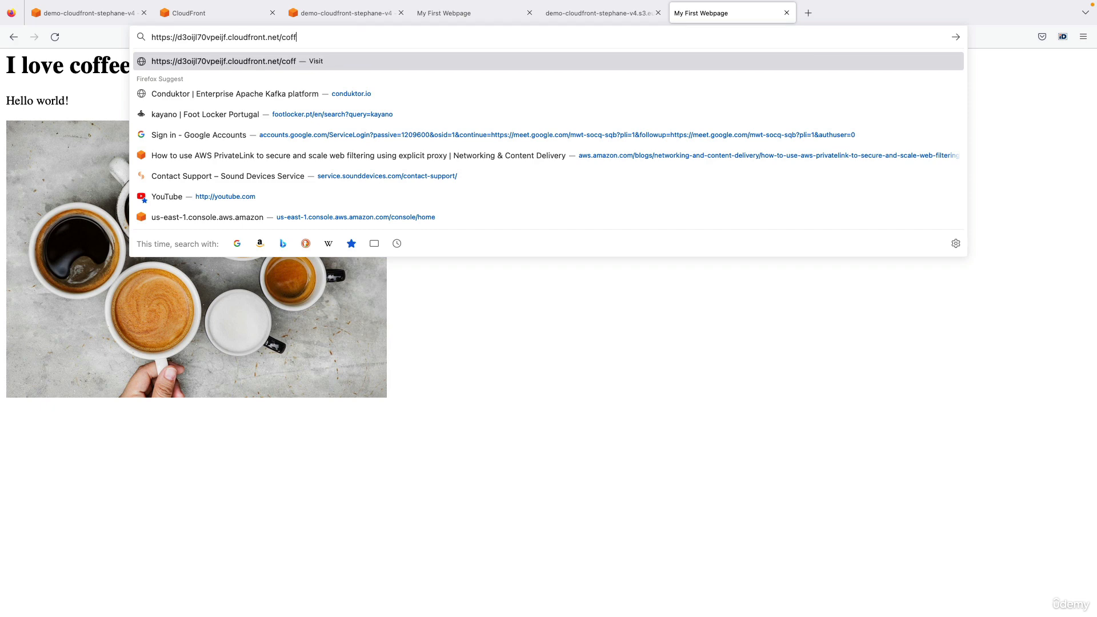
pyautogui.write('ee.jpg')
pyautogui.press('Return')
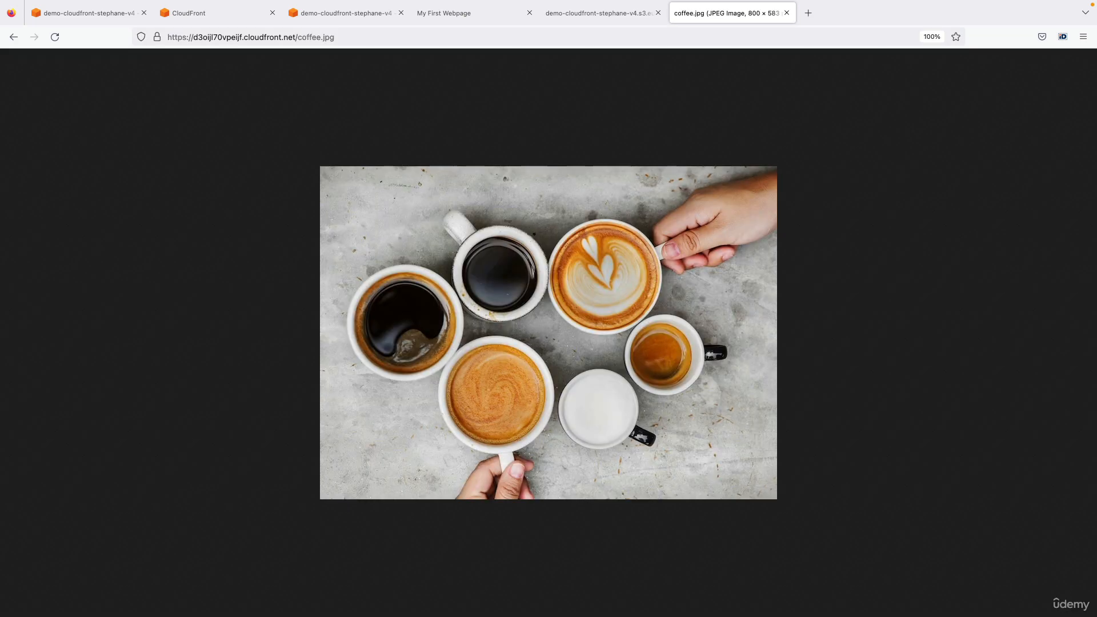
# Load beach.jpg from the same CloudFront domain and reload it to test caching
pyautogui.doubleClick(308, 37)
pyautogui.write('beach')
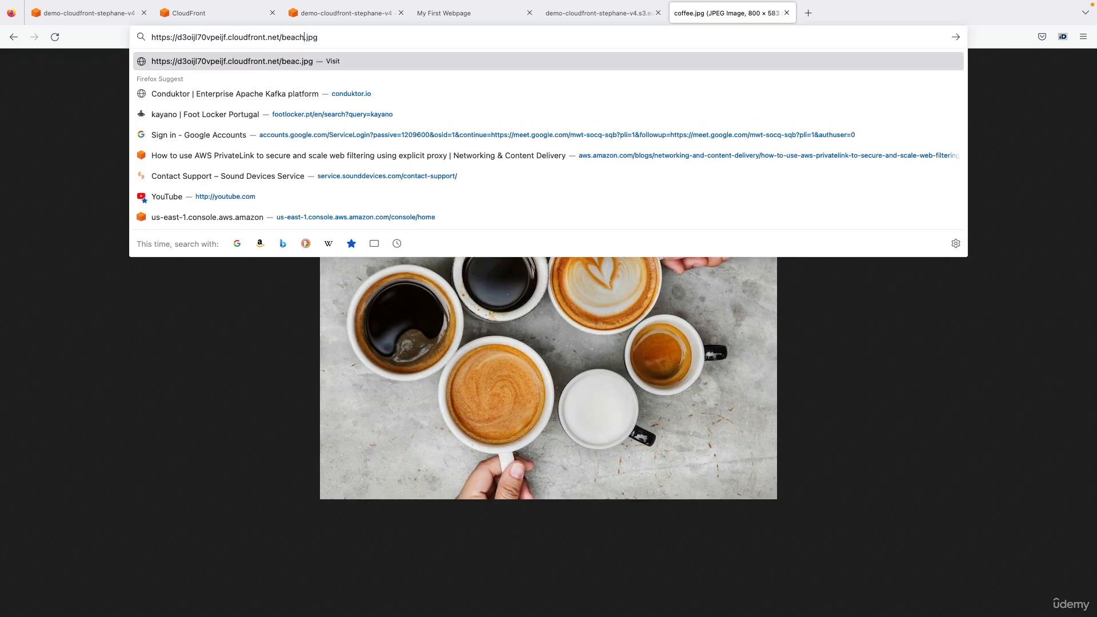
pyautogui.press('Return')
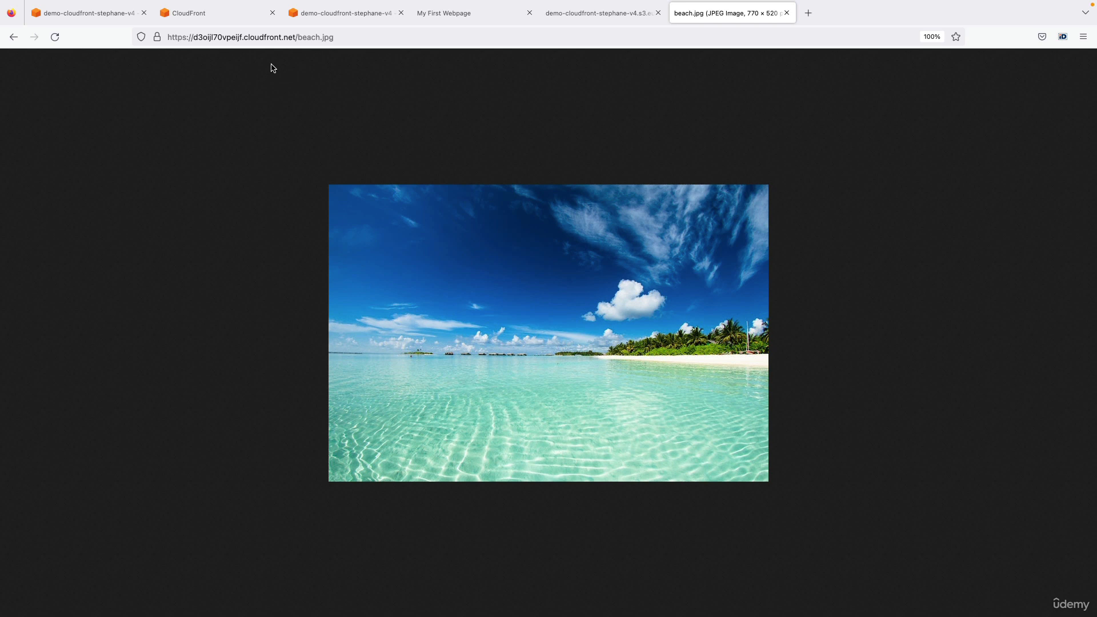
pyautogui.click(55, 37)
# Request coffee.jpg again from the CloudFront domain, followed by index.html
pyautogui.doubleClick(315, 38)
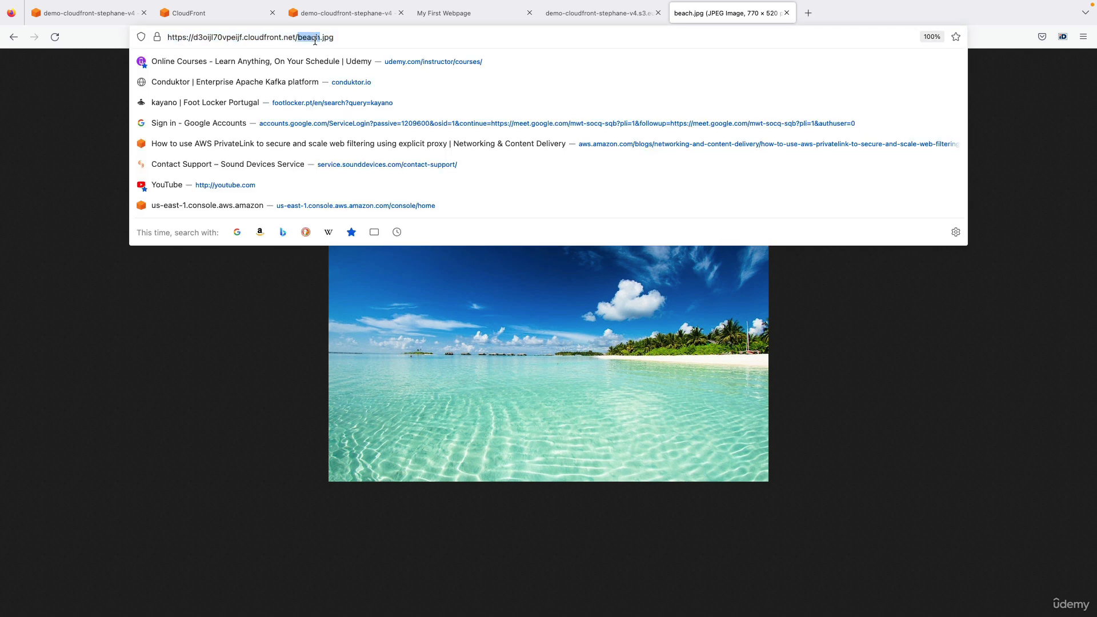
pyautogui.write('coffee')
pyautogui.press('Return')
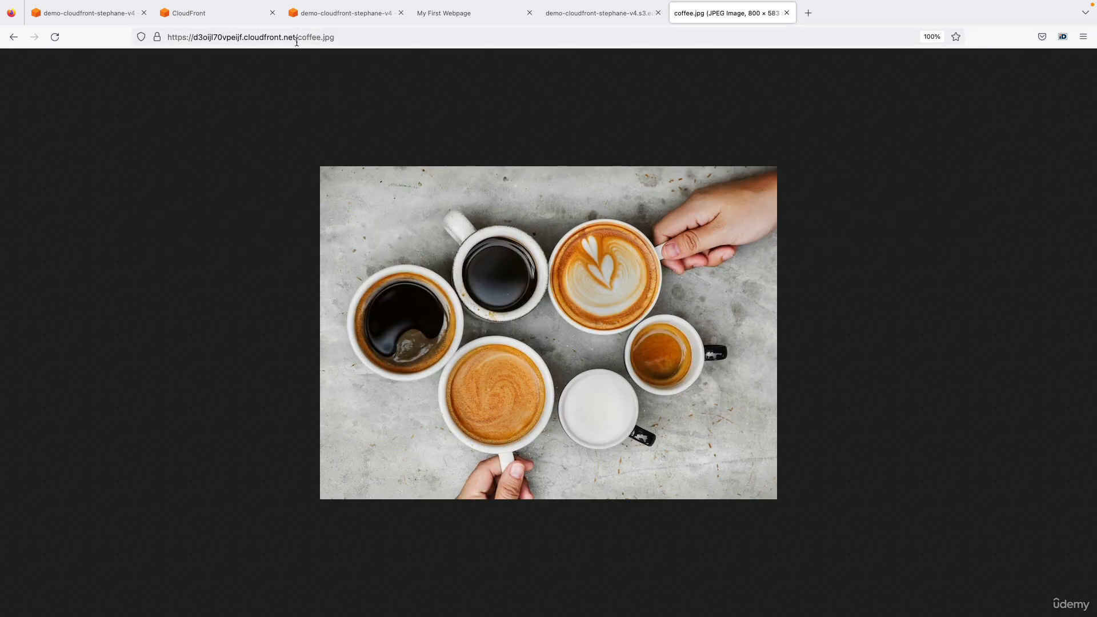
pyautogui.moveTo(298, 38); pyautogui.dragTo(379, 48)
pyautogui.write('index.html')
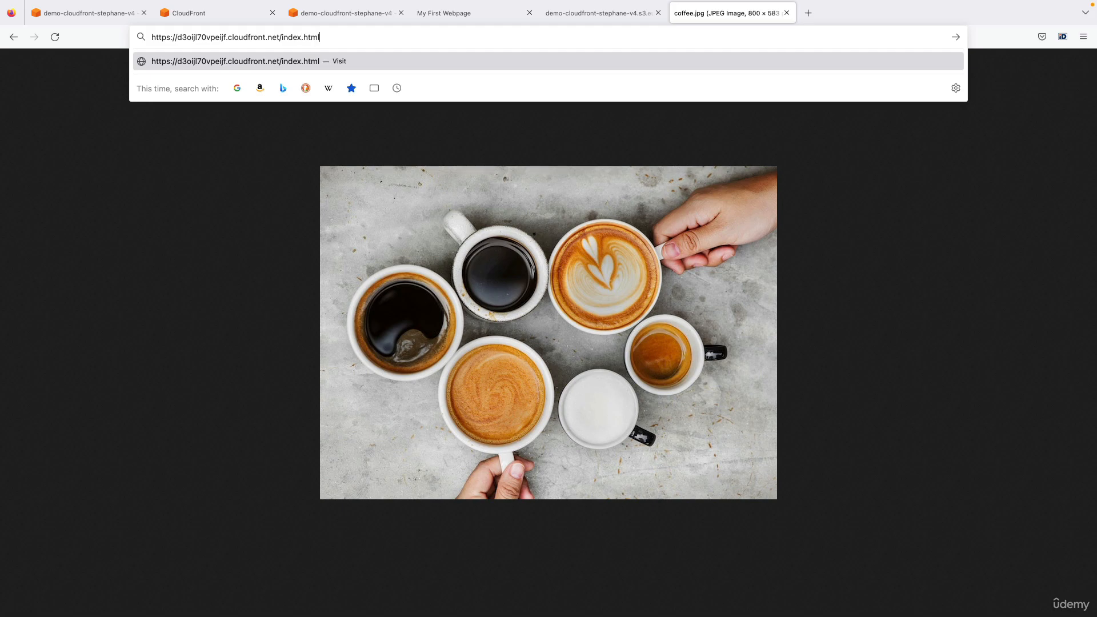
pyautogui.press('Return')
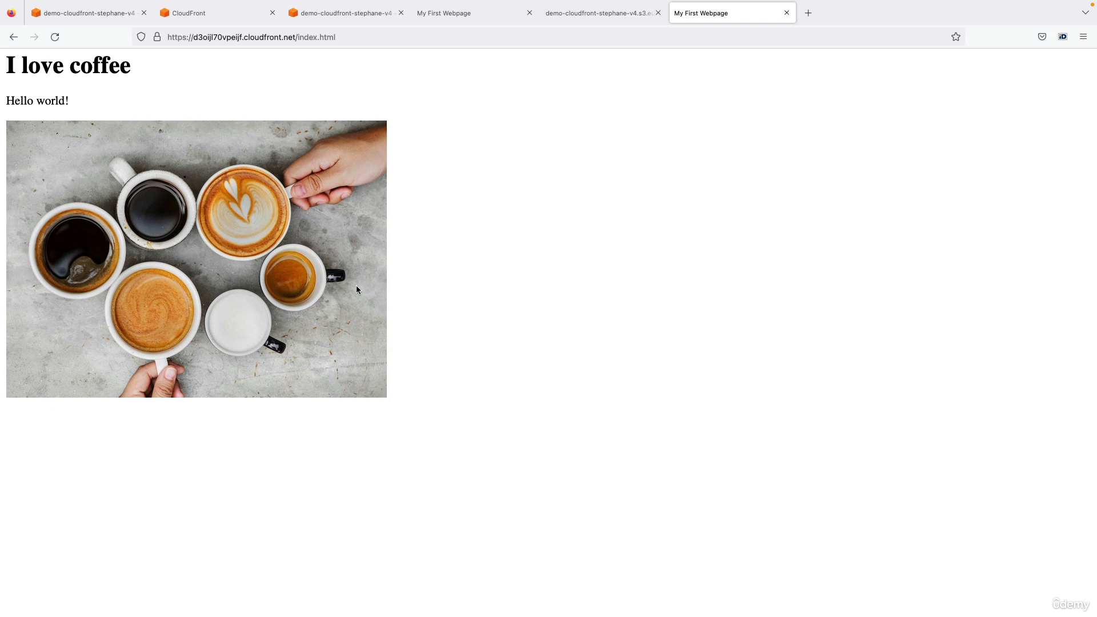
# Return to the CloudFront console and open the origin access page in its security section
pyautogui.hotkey('ctrl', 'Tab')
pyautogui.hotkey('ctrl', 'Tab')
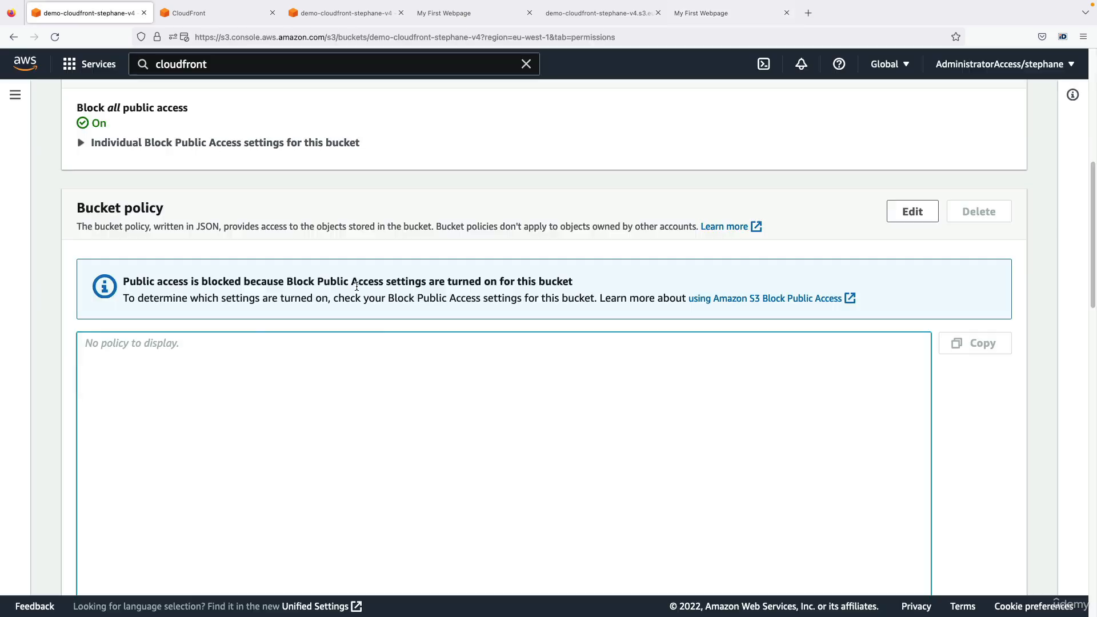
pyautogui.click(204, 224)
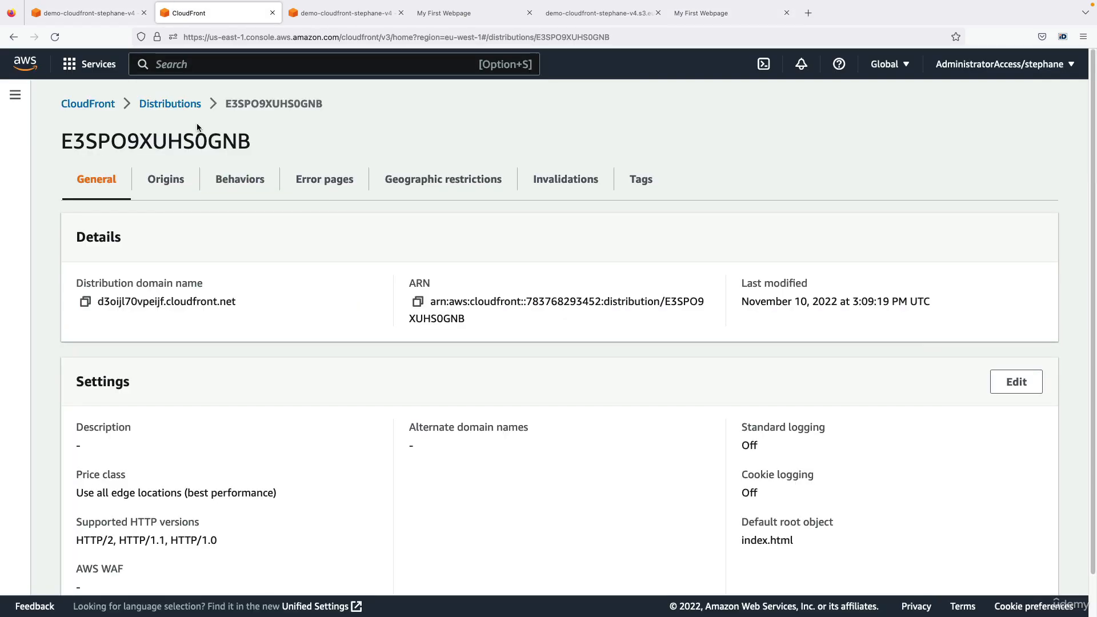
pyautogui.click(15, 94)
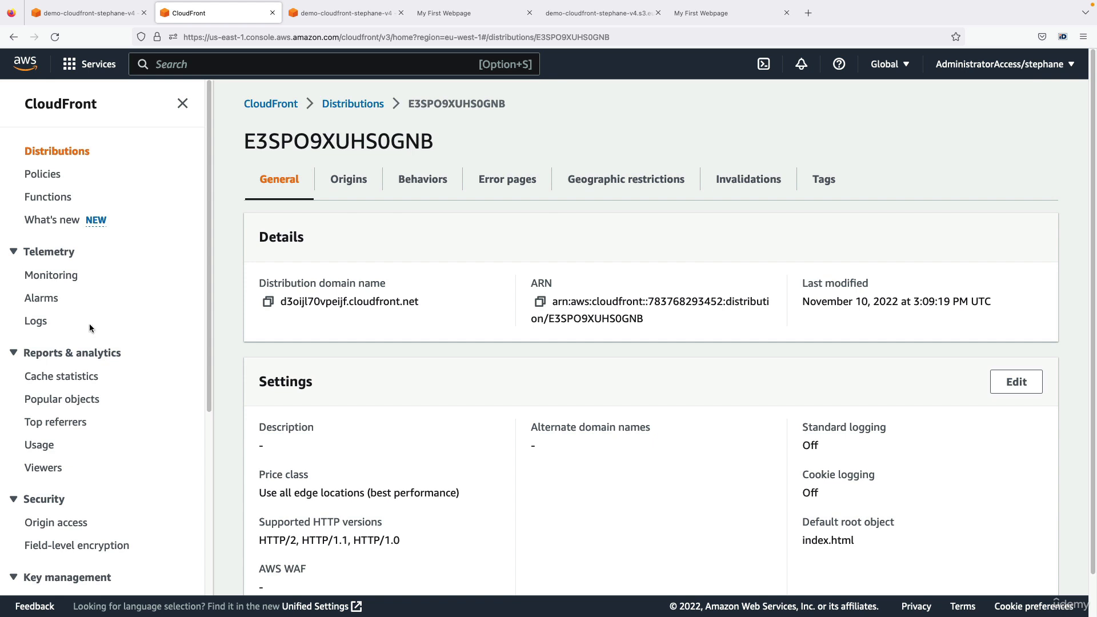
pyautogui.scroll(-3, 120, 420)
pyautogui.click(64, 361)
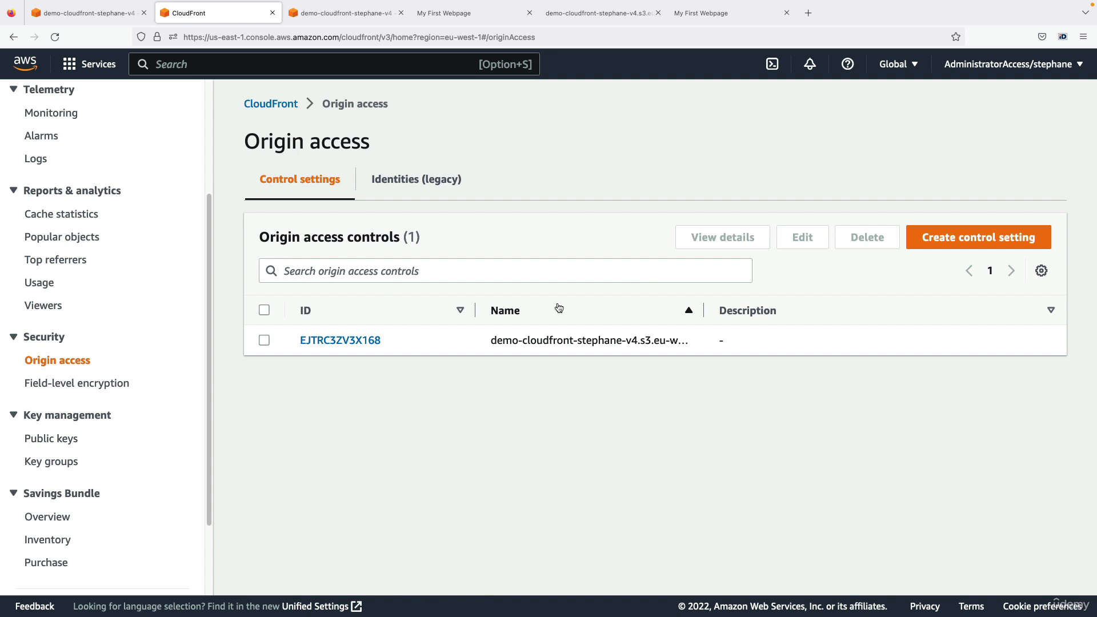
# View the origin access control's details and associated distribution, and return to the website served by CloudFront
pyautogui.click(356, 342)
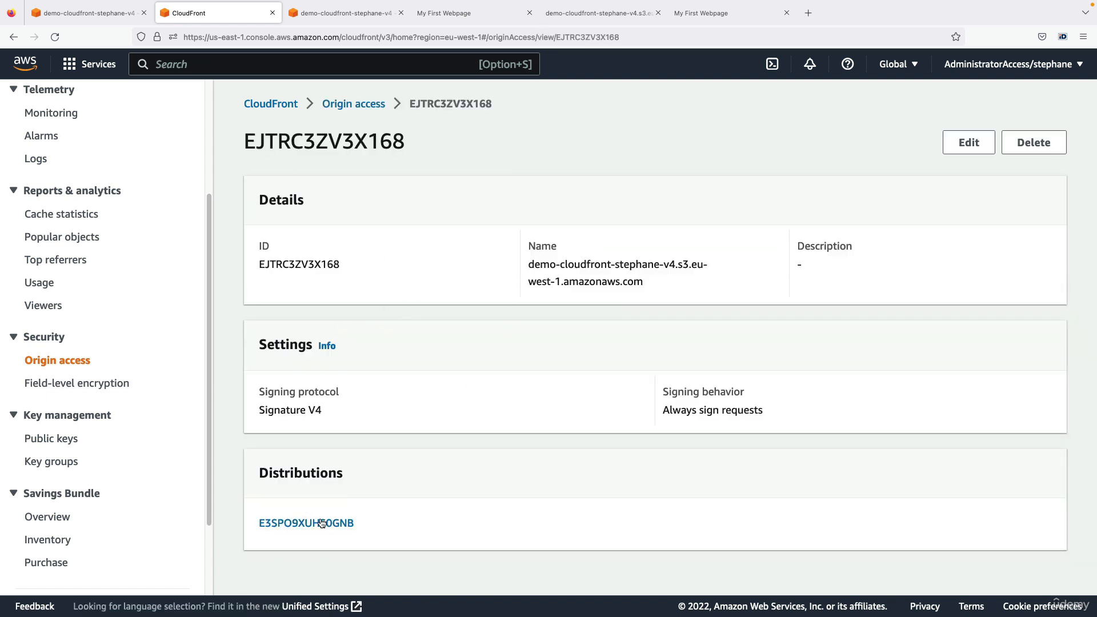
pyautogui.doubleClick(324, 483)
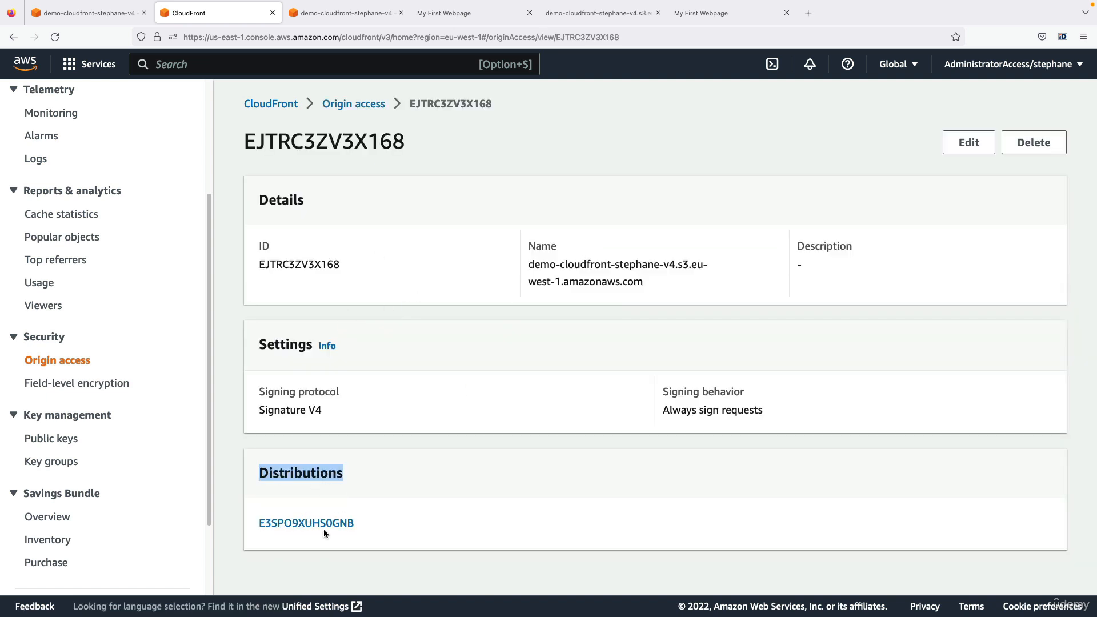
pyautogui.click(362, 476)
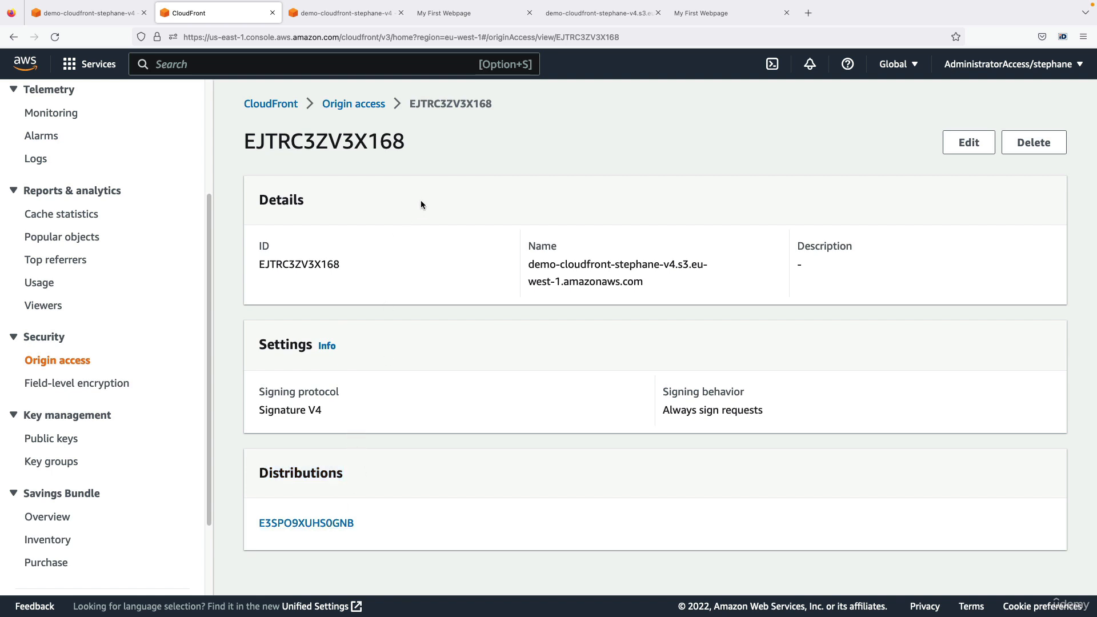
pyautogui.click(685, 23)
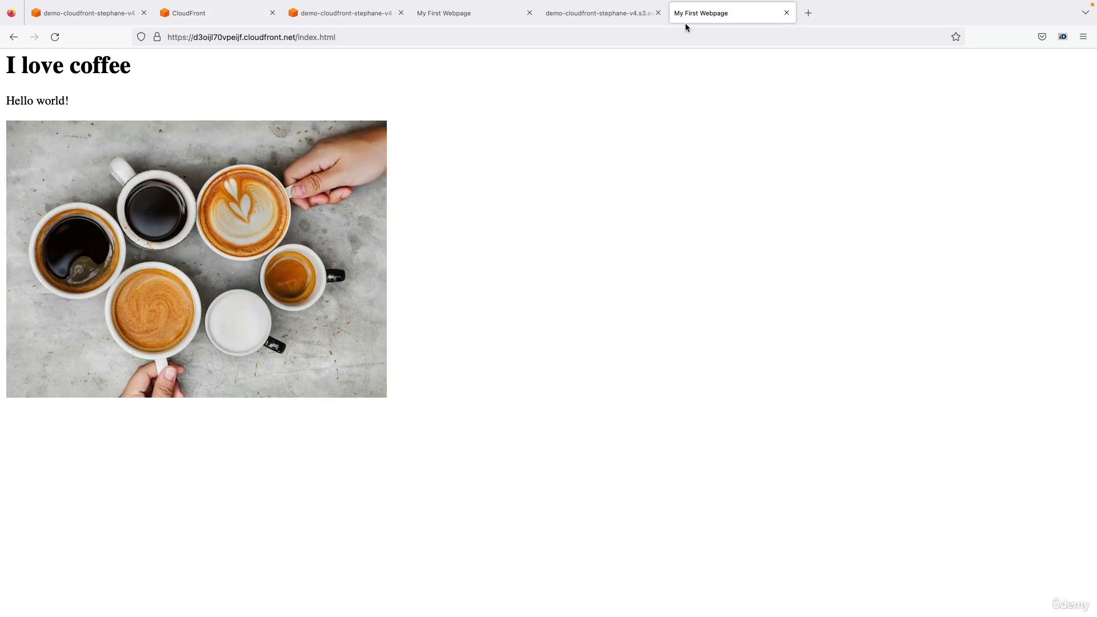